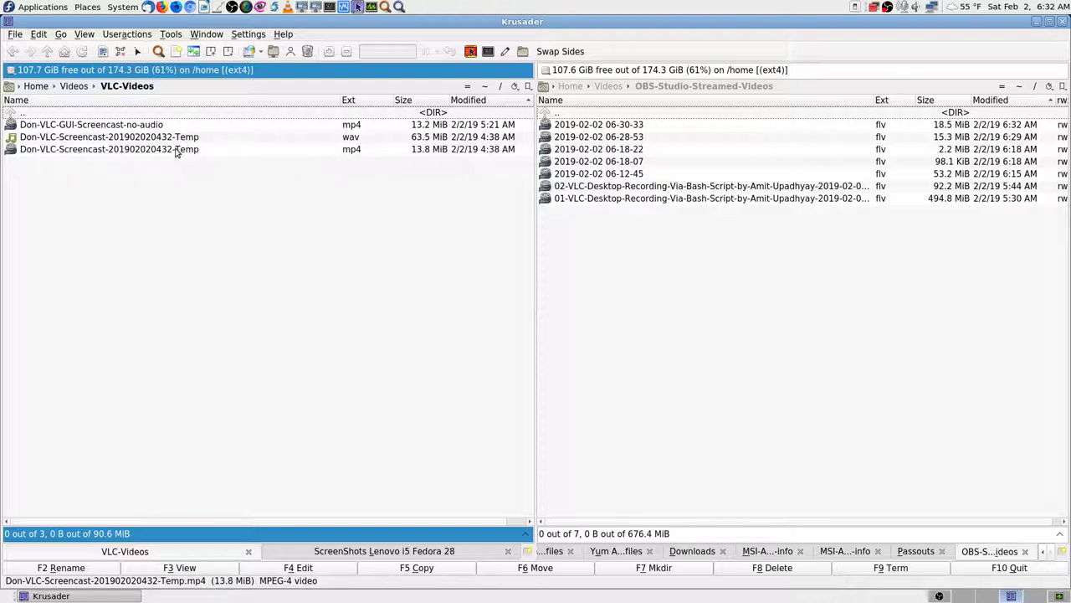
pyautogui.click(989, 596)
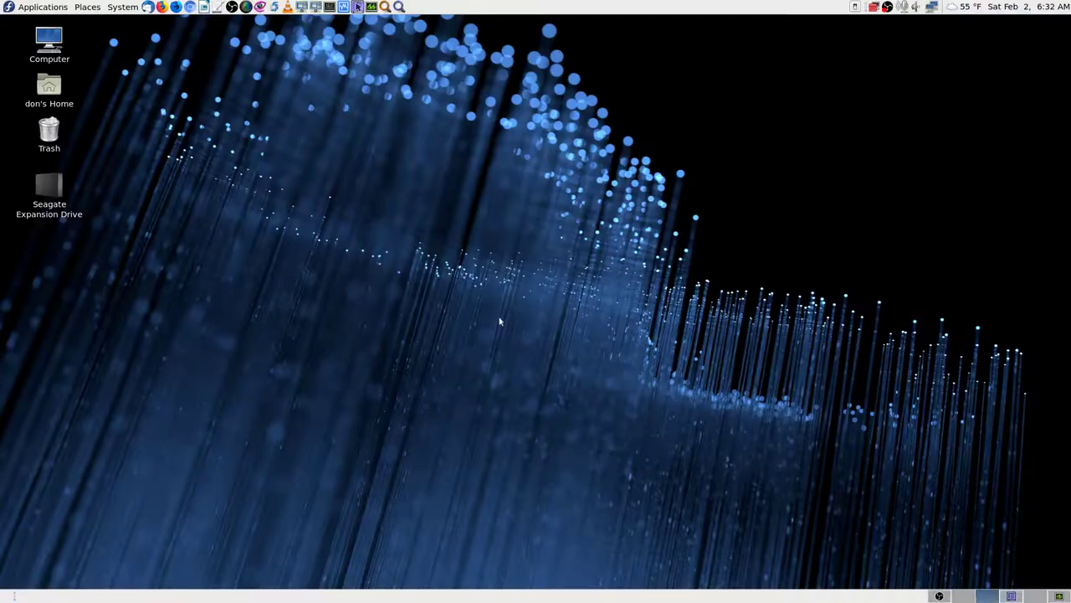
pyautogui.click(287, 7)
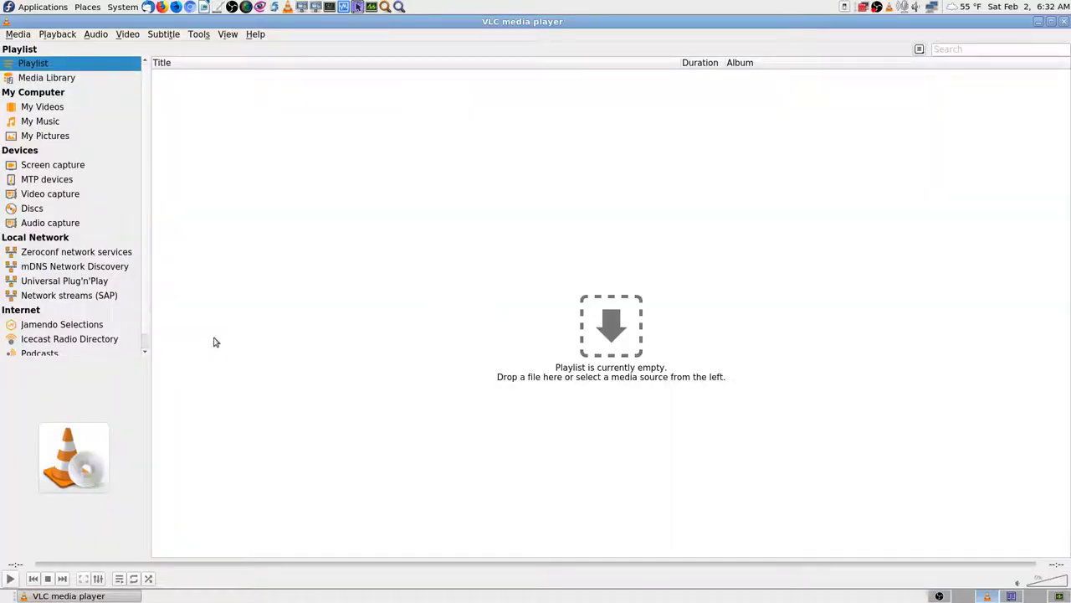
pyautogui.click(18, 35)
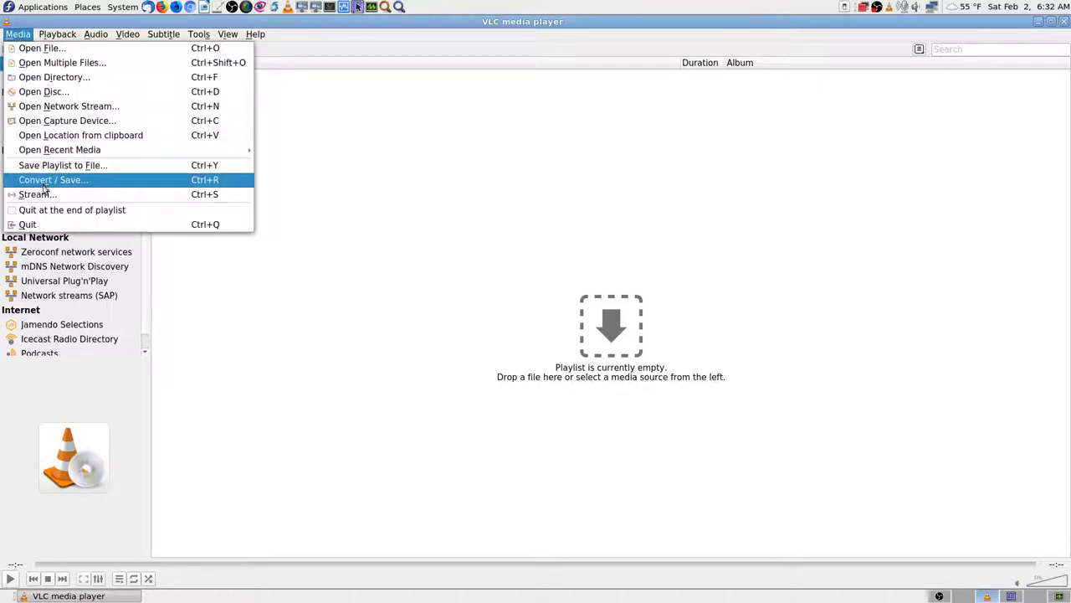
pyautogui.click(86, 183)
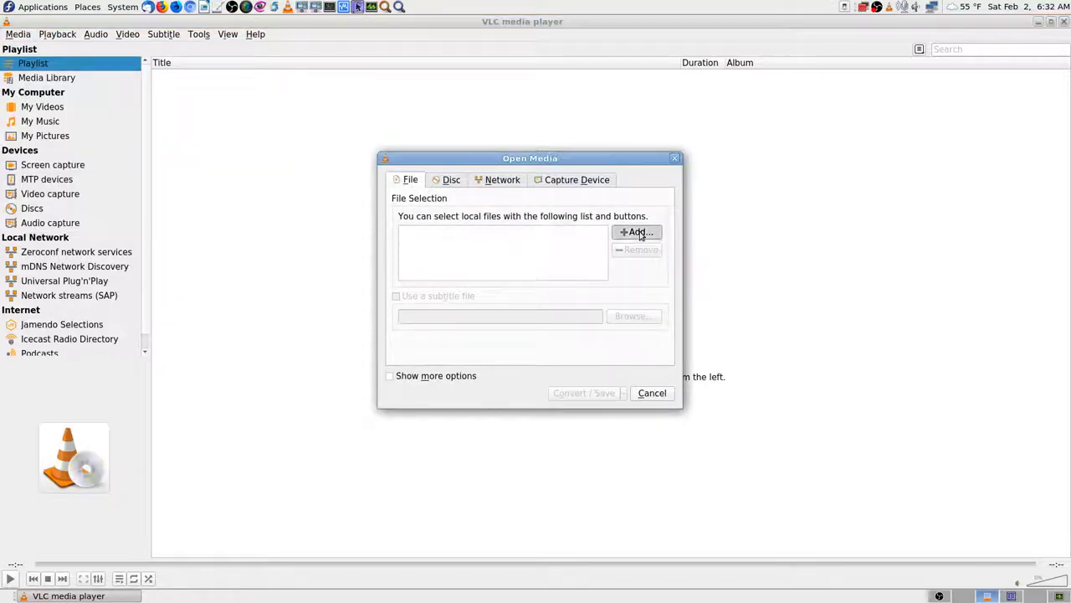
pyautogui.click(640, 235)
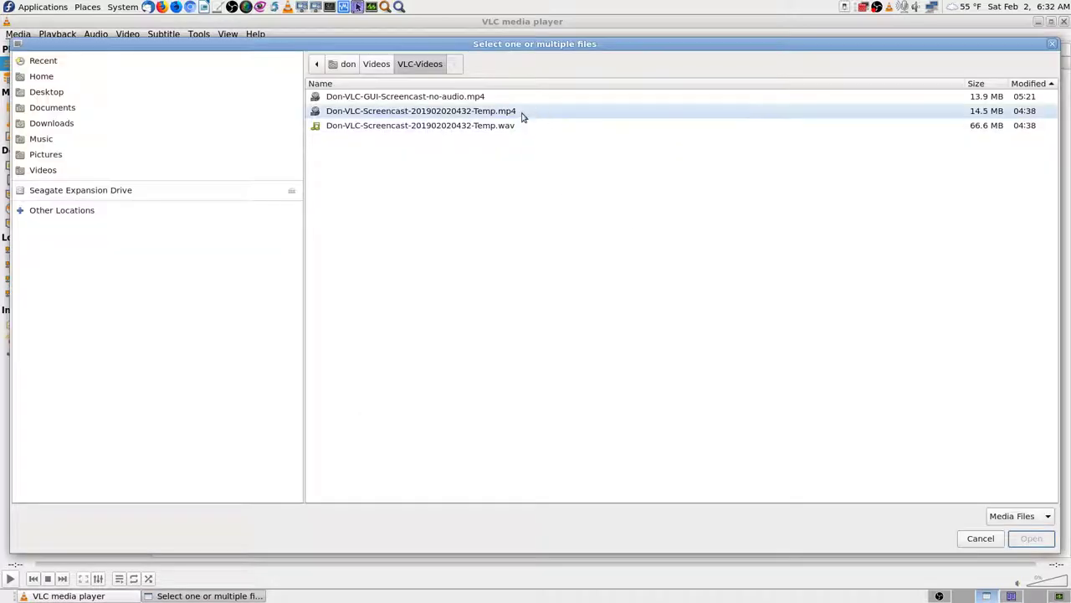
pyautogui.click(522, 117)
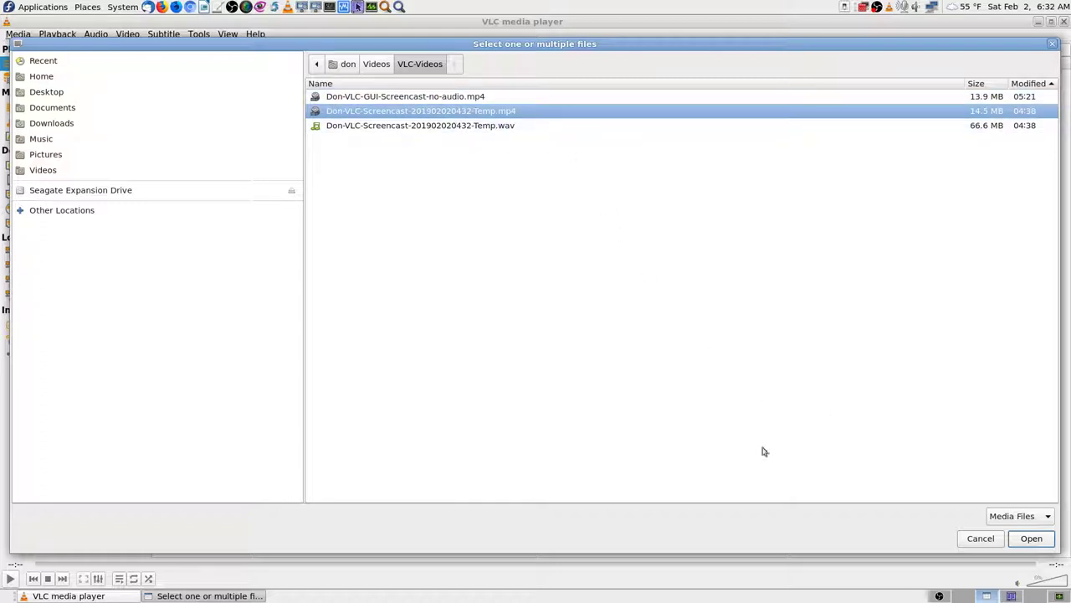
pyautogui.click(1032, 540)
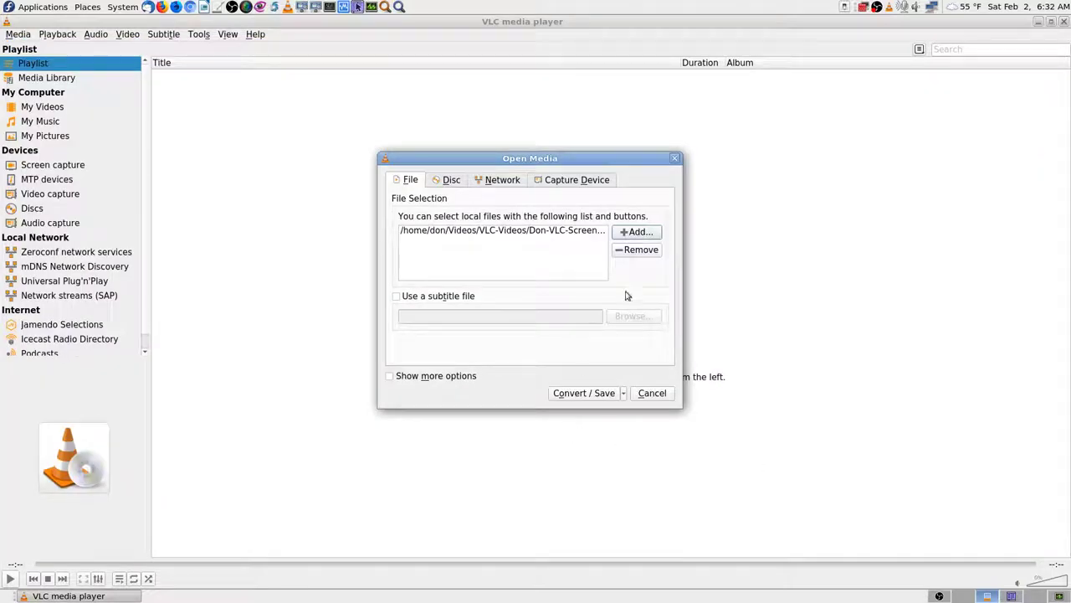
pyautogui.click(390, 376)
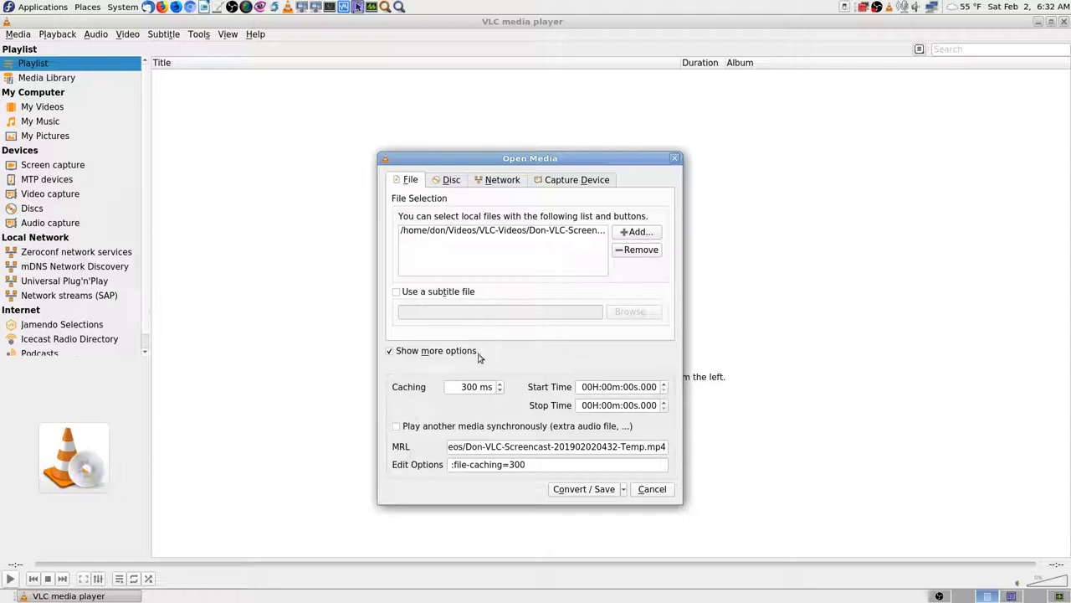
pyautogui.click(396, 426)
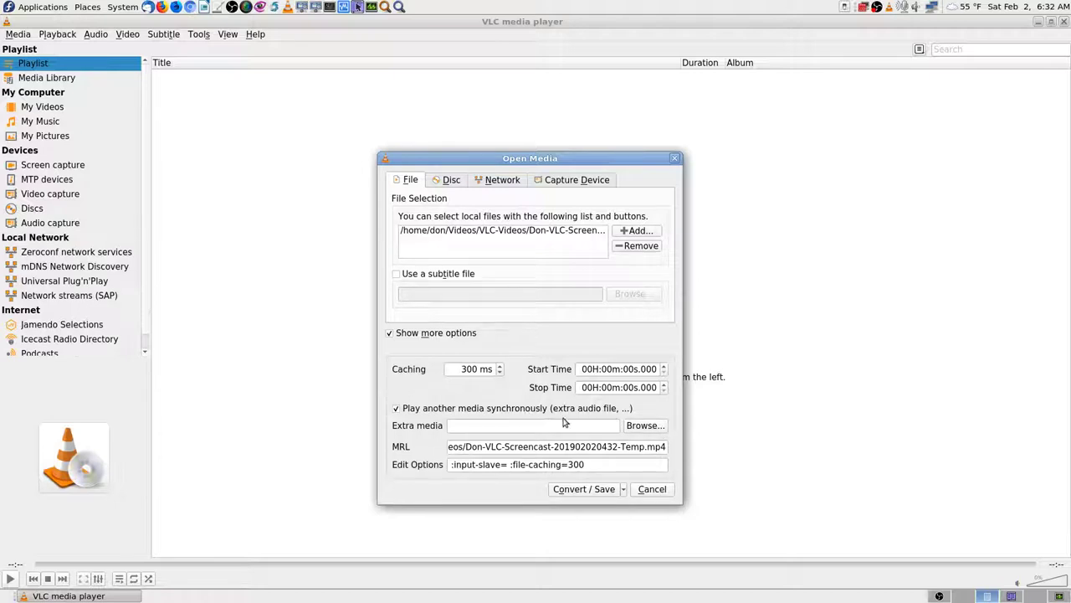
pyautogui.click(656, 428)
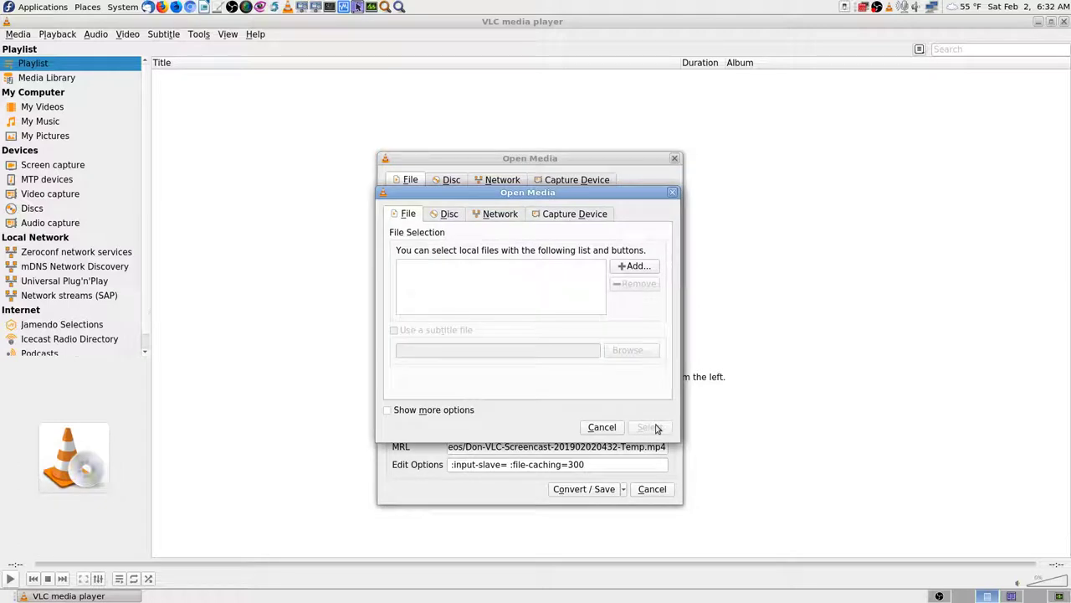
pyautogui.click(641, 267)
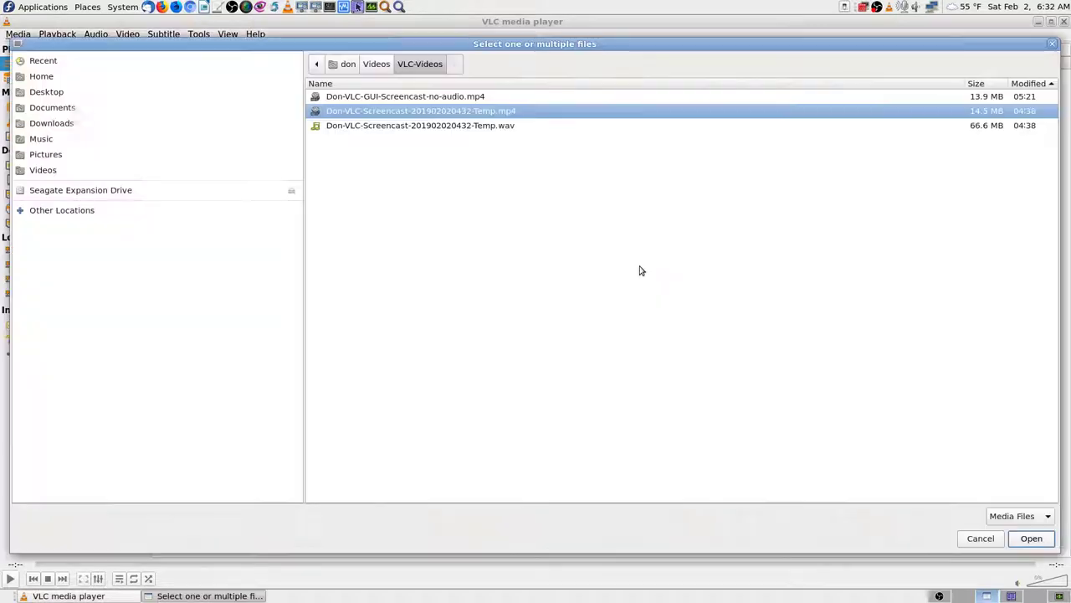
pyautogui.click(502, 127)
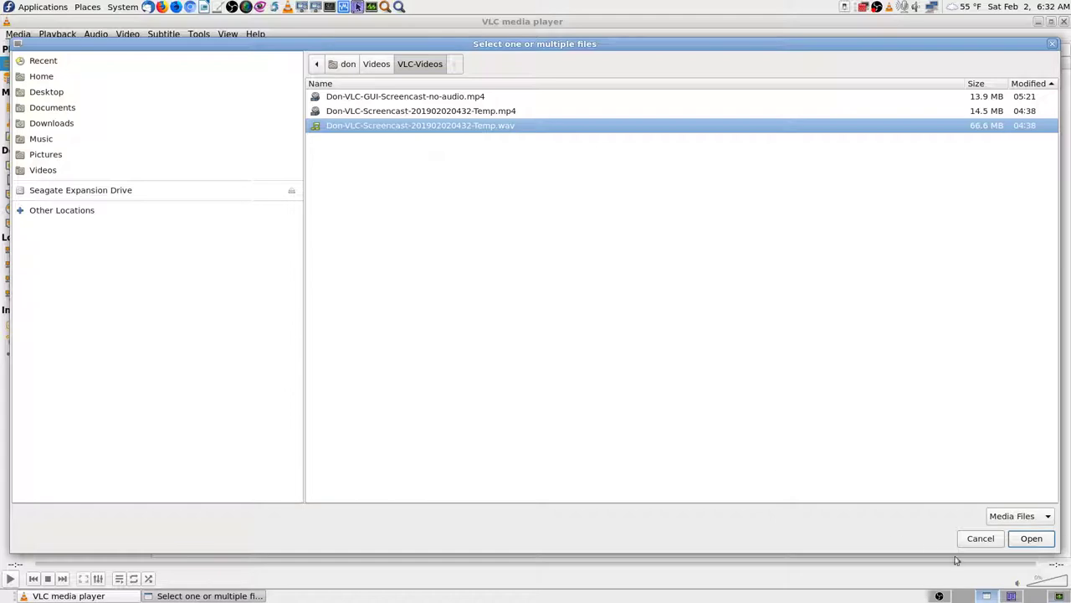
pyautogui.click(1032, 539)
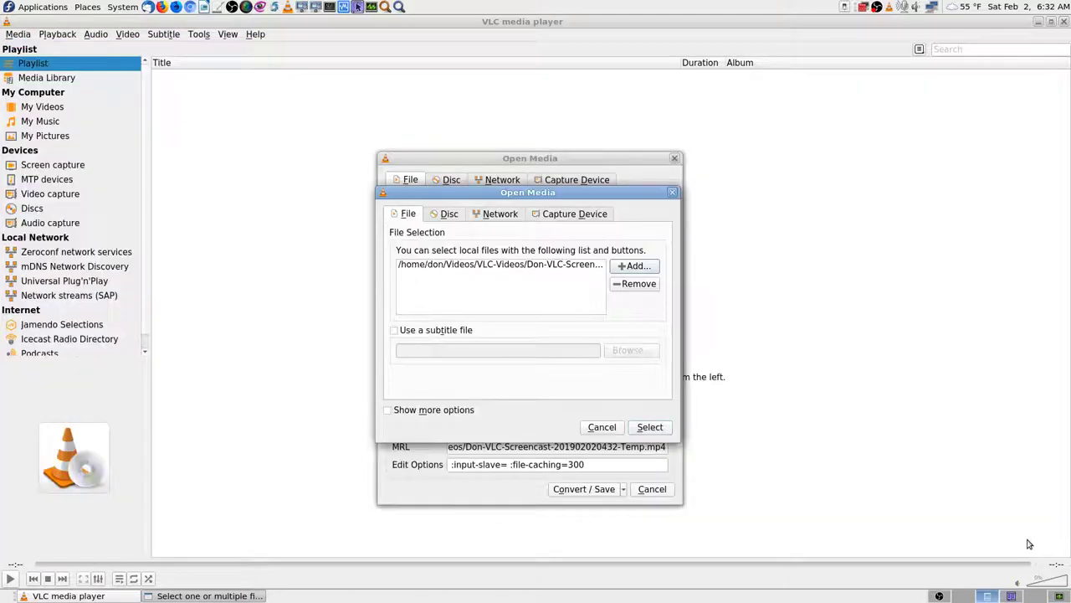
pyautogui.click(651, 428)
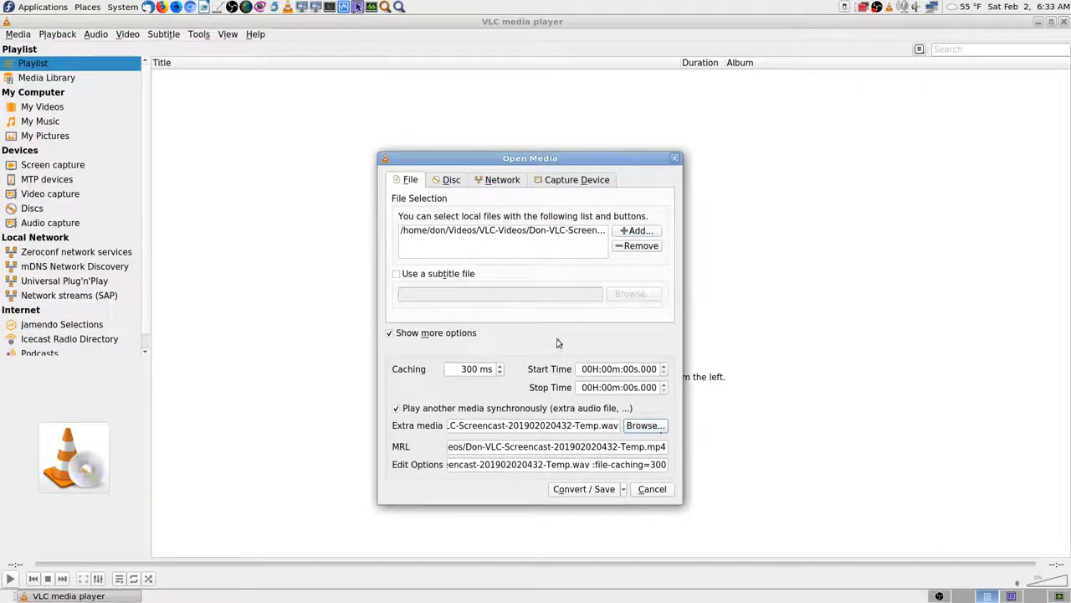
pyautogui.click(580, 490)
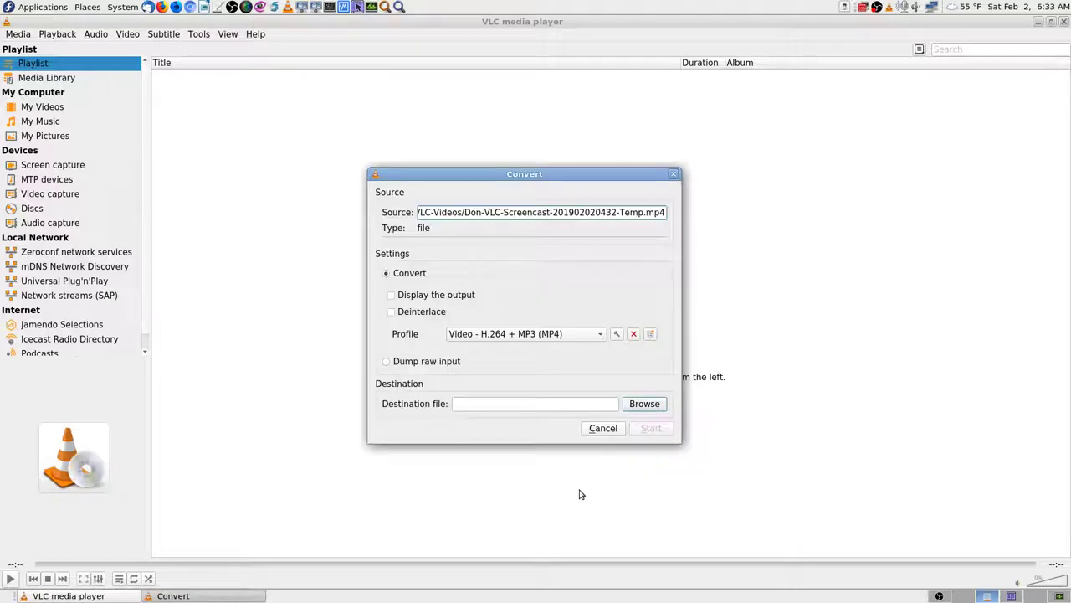
pyautogui.click(634, 405)
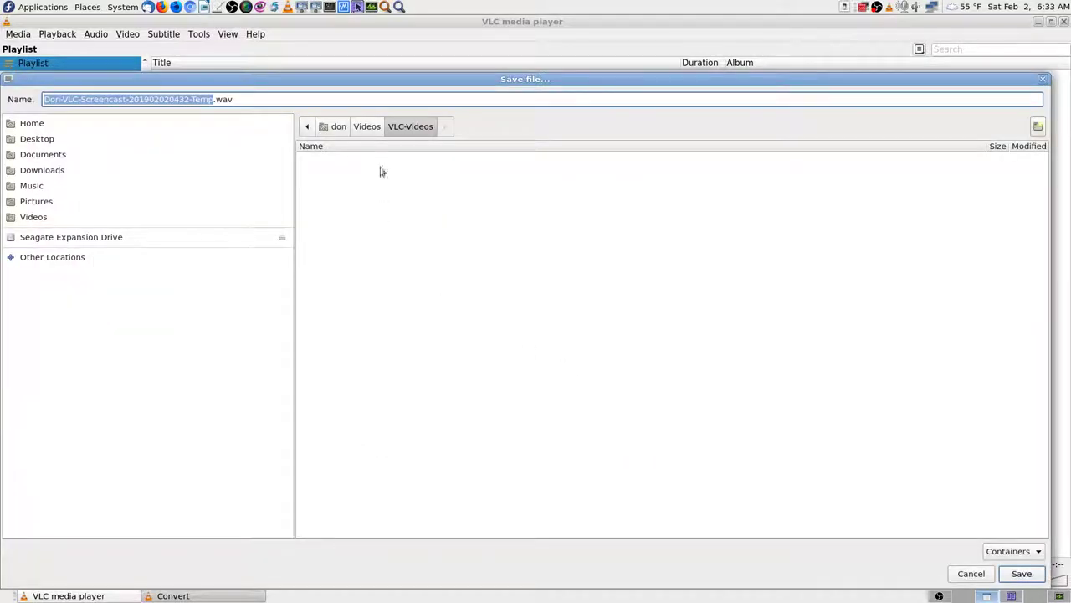
pyautogui.press('End')
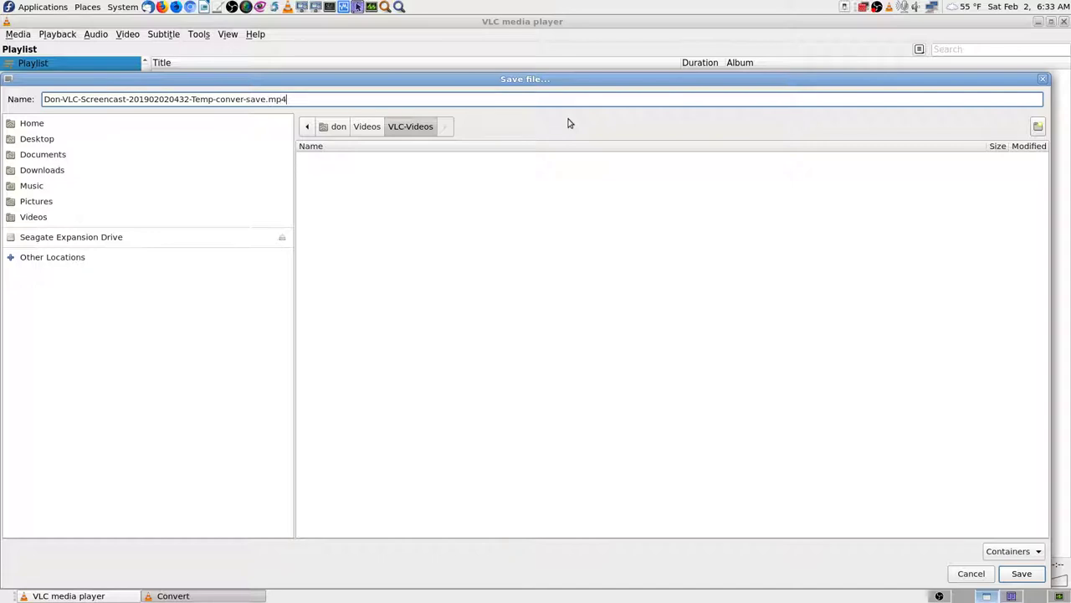
pyautogui.press('Return')
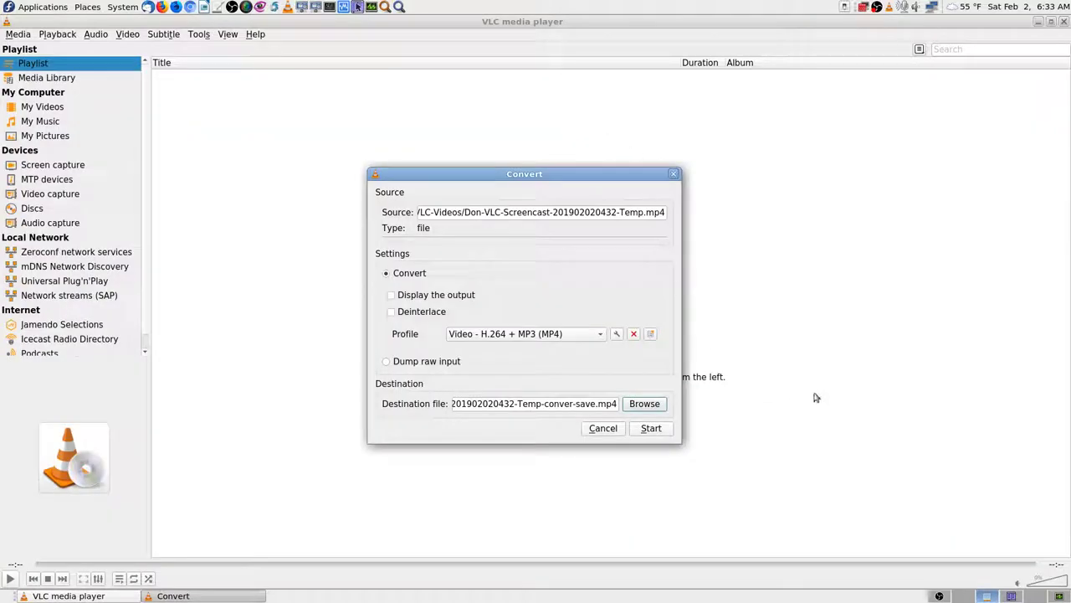
pyautogui.click(651, 428)
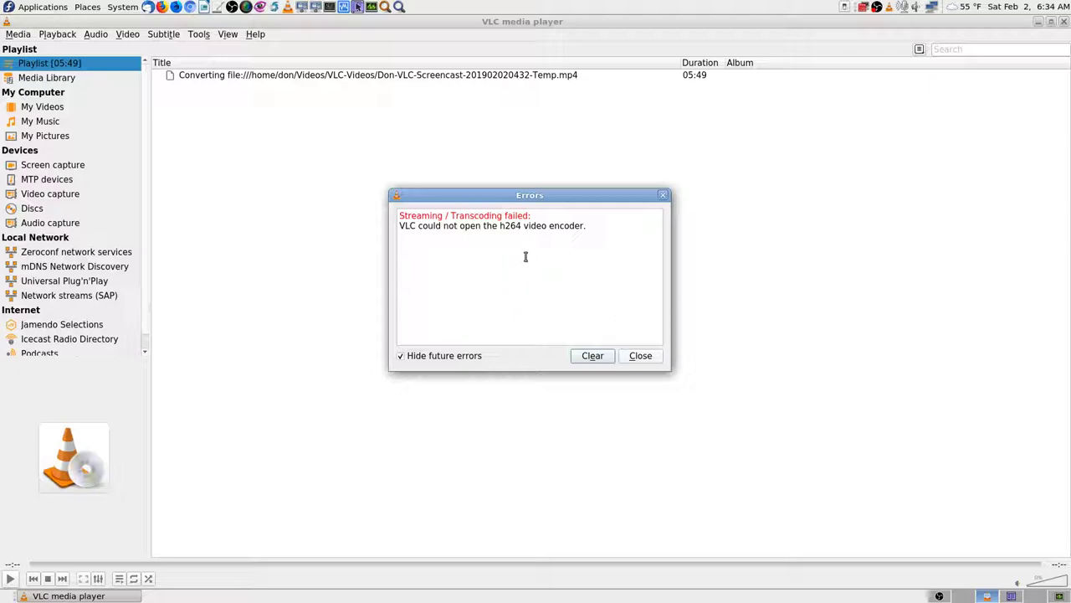
pyautogui.click(636, 357)
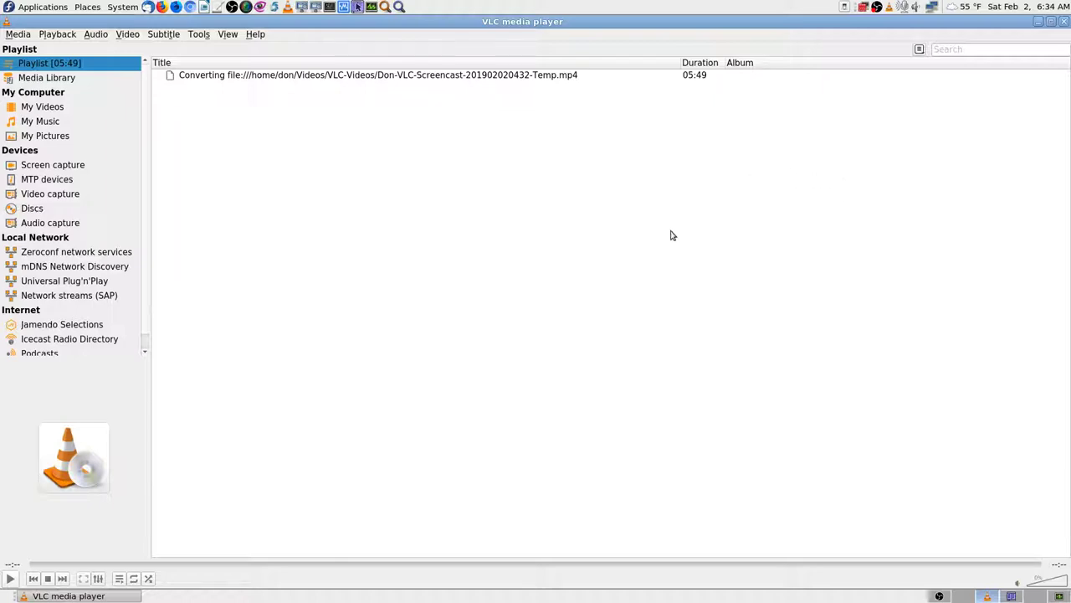
pyautogui.click(1064, 24)
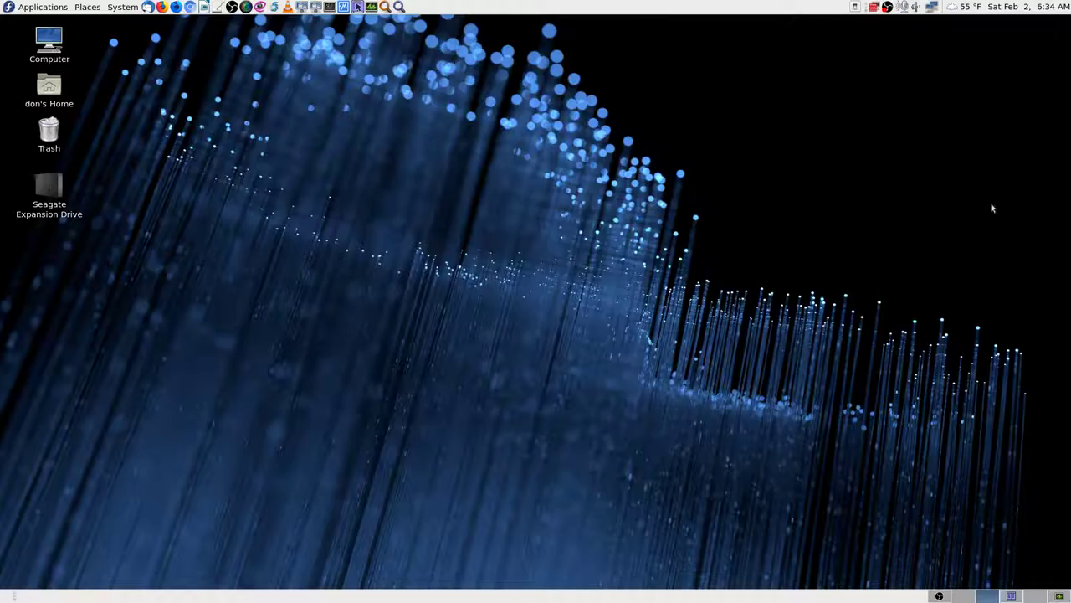
# Step: Switch to Krusader, play the converted file ending in Temp-conver-save.mp4 briefly to check it, and stop playback
pyautogui.click(1011, 595)
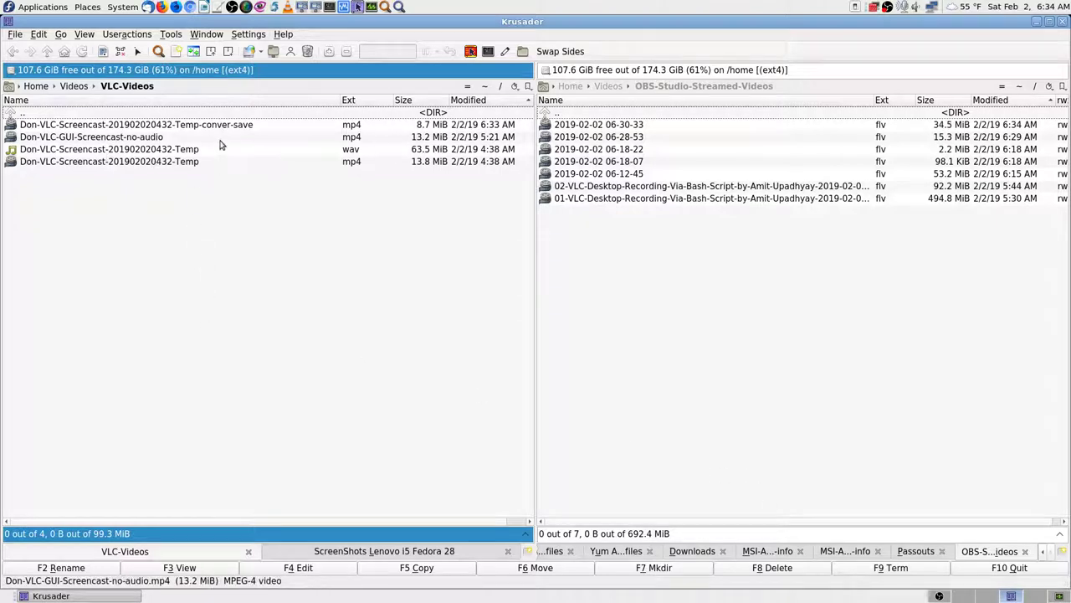
pyautogui.doubleClick(12, 126)
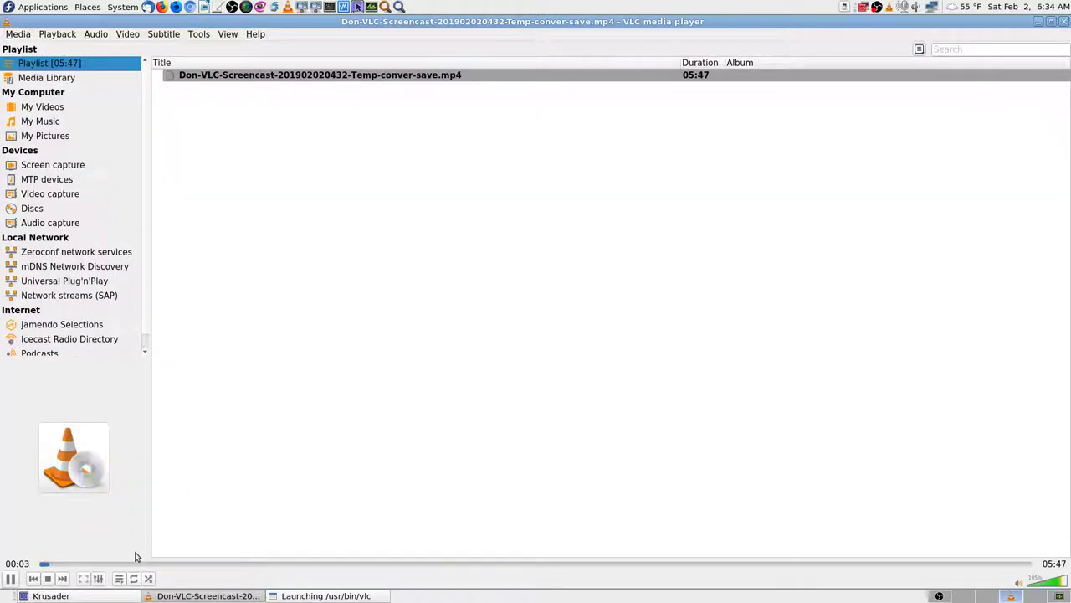
pyautogui.click(48, 577)
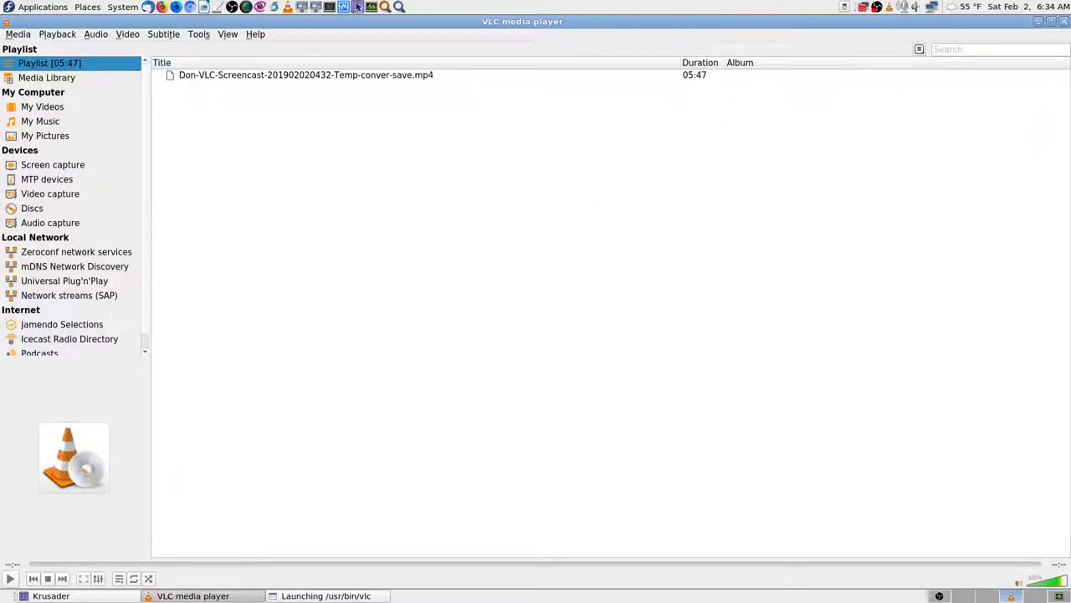
# Step: Delete the converted file ending in Temp-conver-save.mp4 from the VLC-Videos folder
pyautogui.click(180, 123)
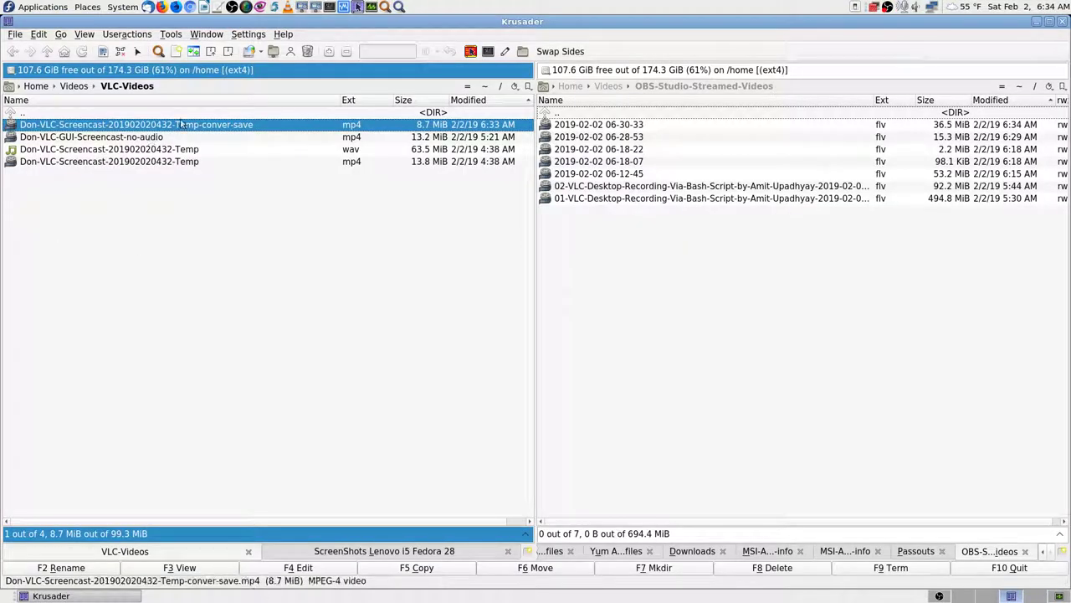
pyautogui.press('Delete')
pyautogui.press('Return')
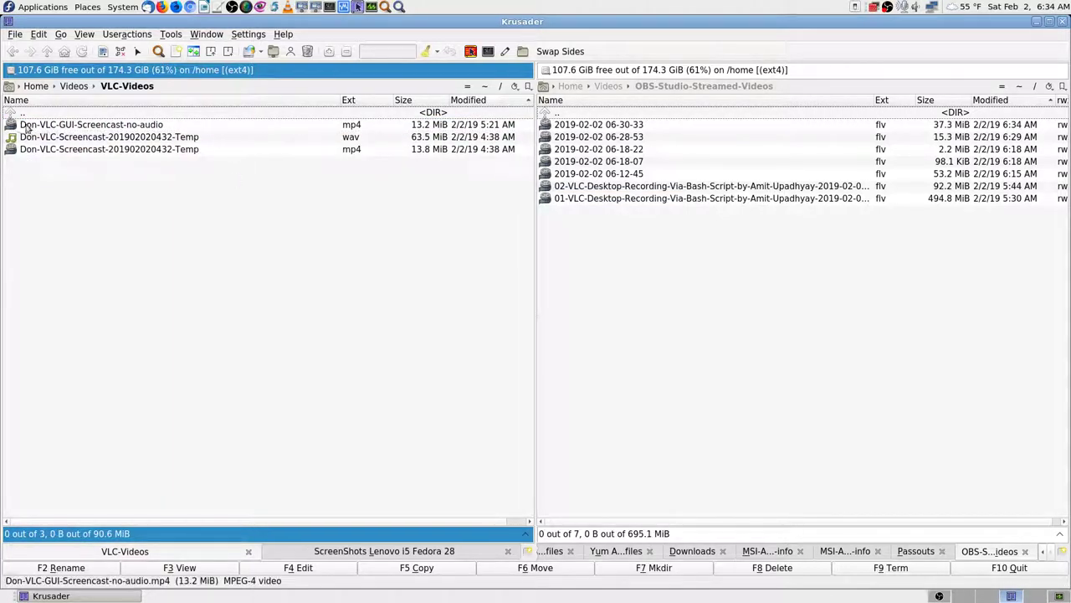
pyautogui.moveTo(14, 127)
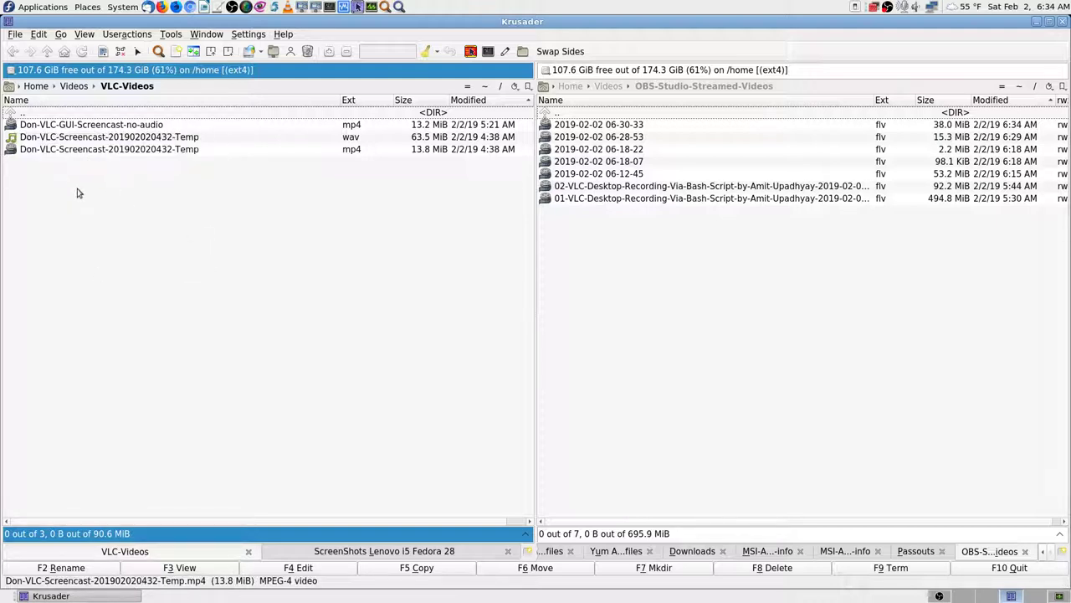
pyautogui.doubleClick(11, 150)
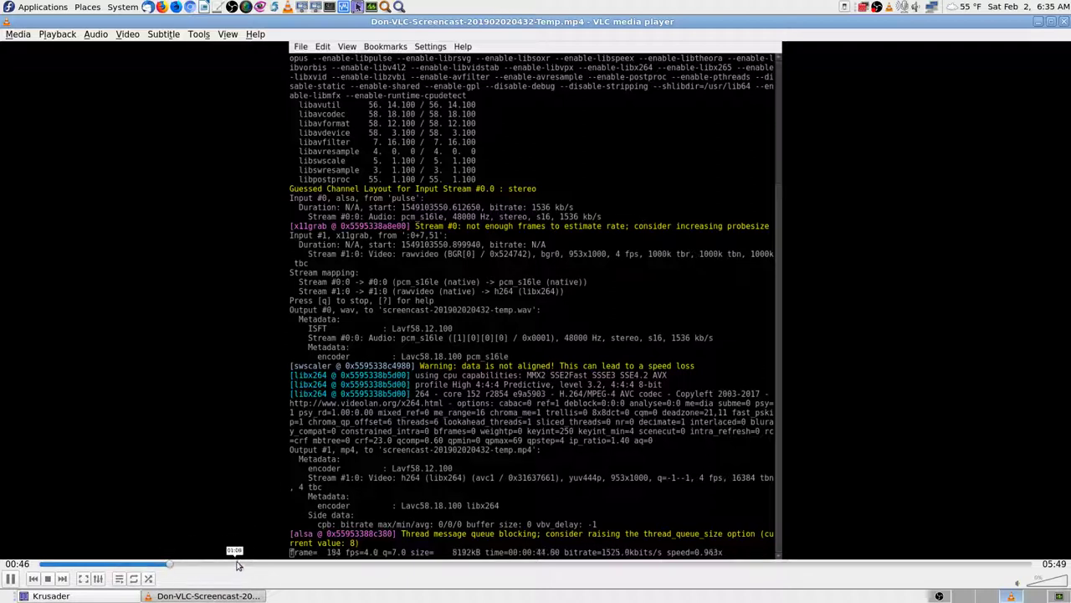
pyautogui.click(244, 564)
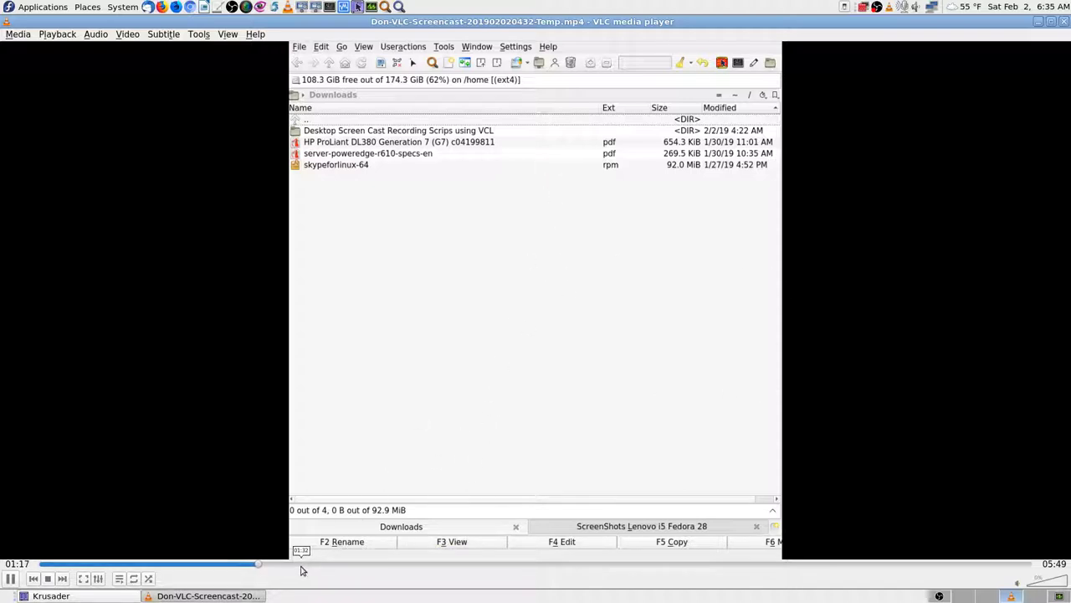
pyautogui.click(331, 566)
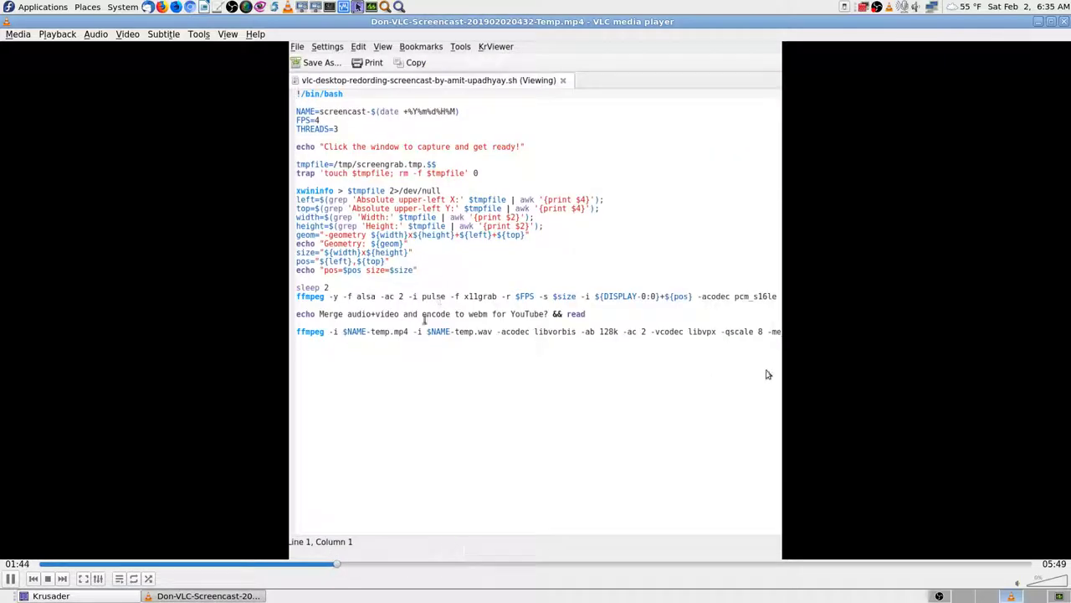
pyautogui.click(460, 564)
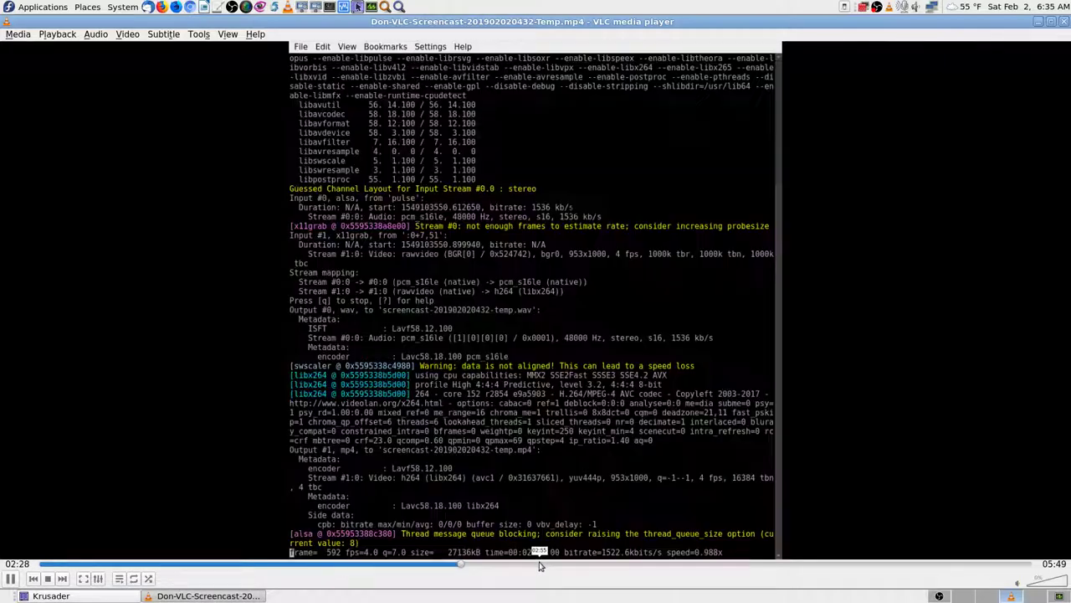
pyautogui.click(537, 566)
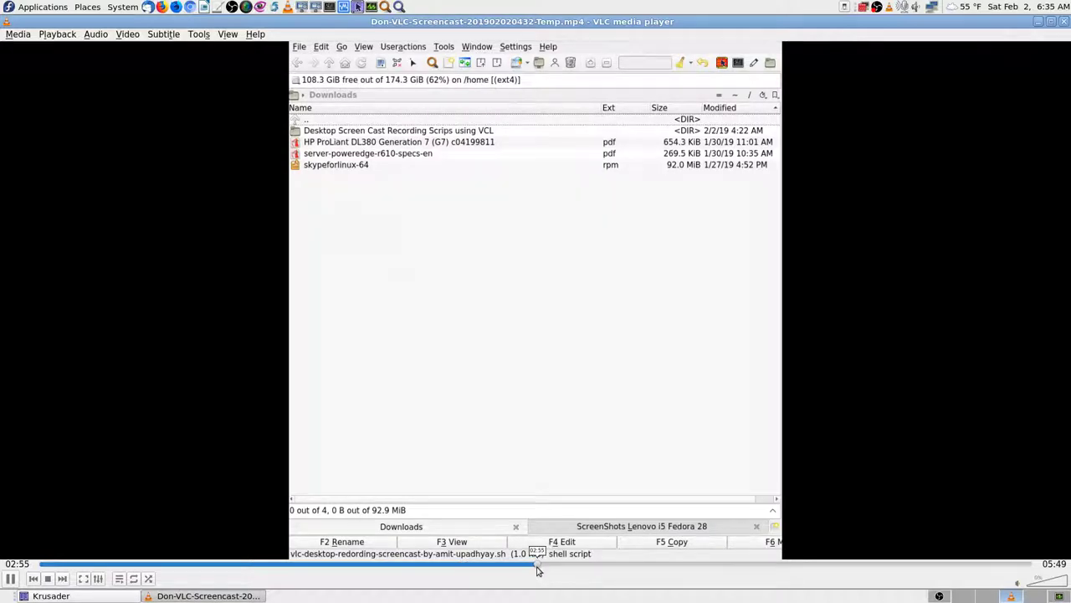
pyautogui.click(601, 564)
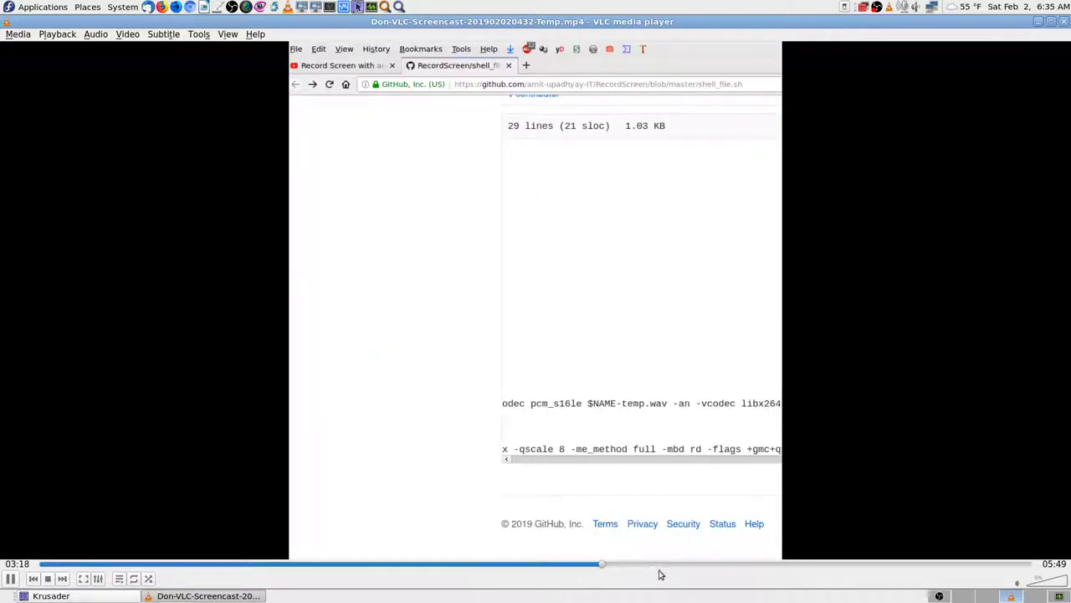
pyautogui.click(670, 565)
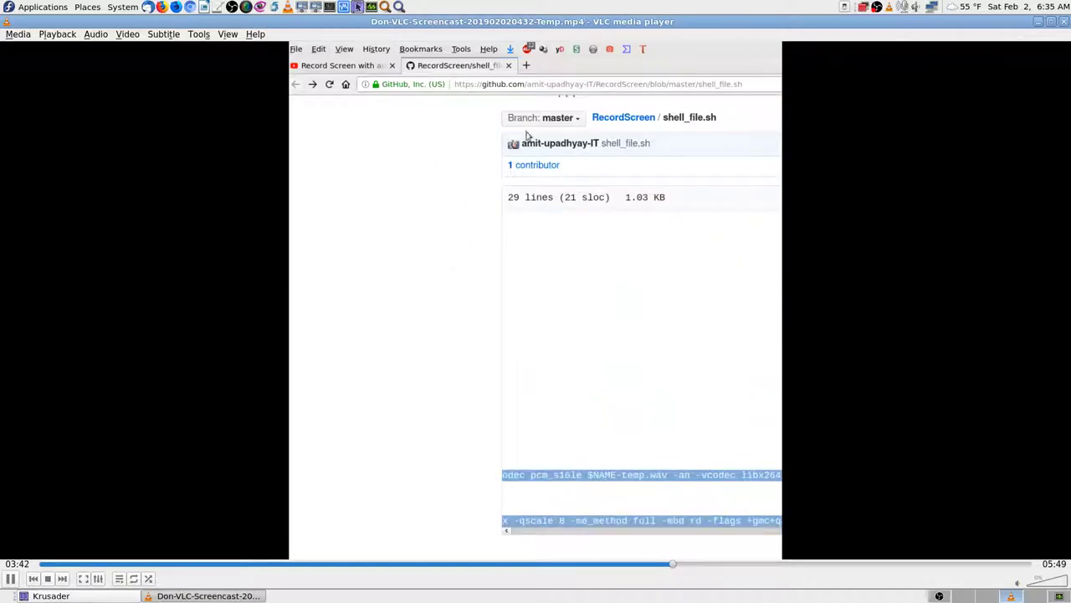
pyautogui.click(785, 565)
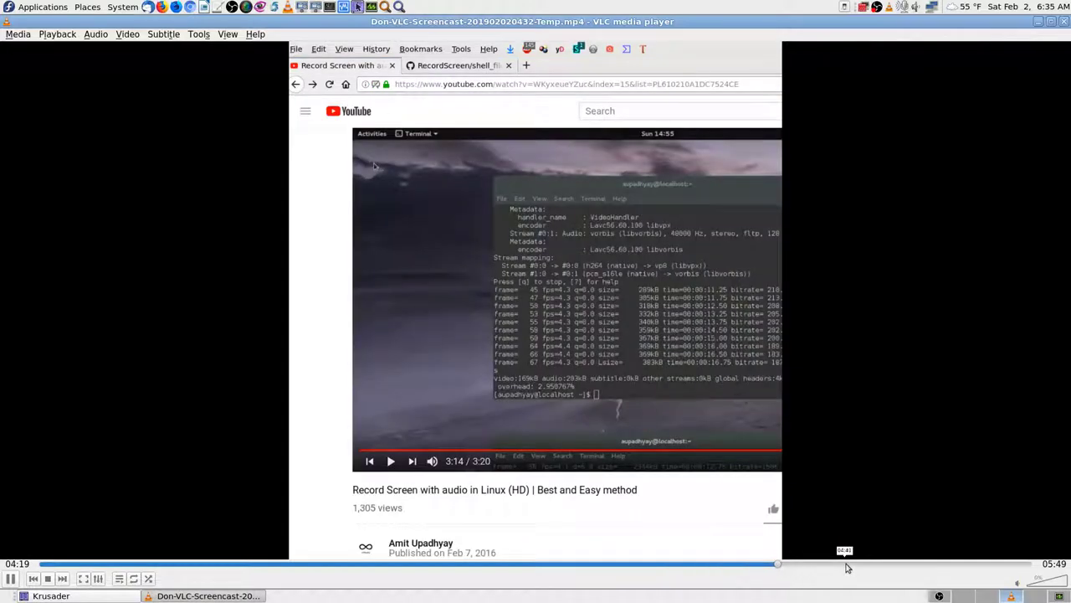
pyautogui.click(847, 565)
pyautogui.click(918, 566)
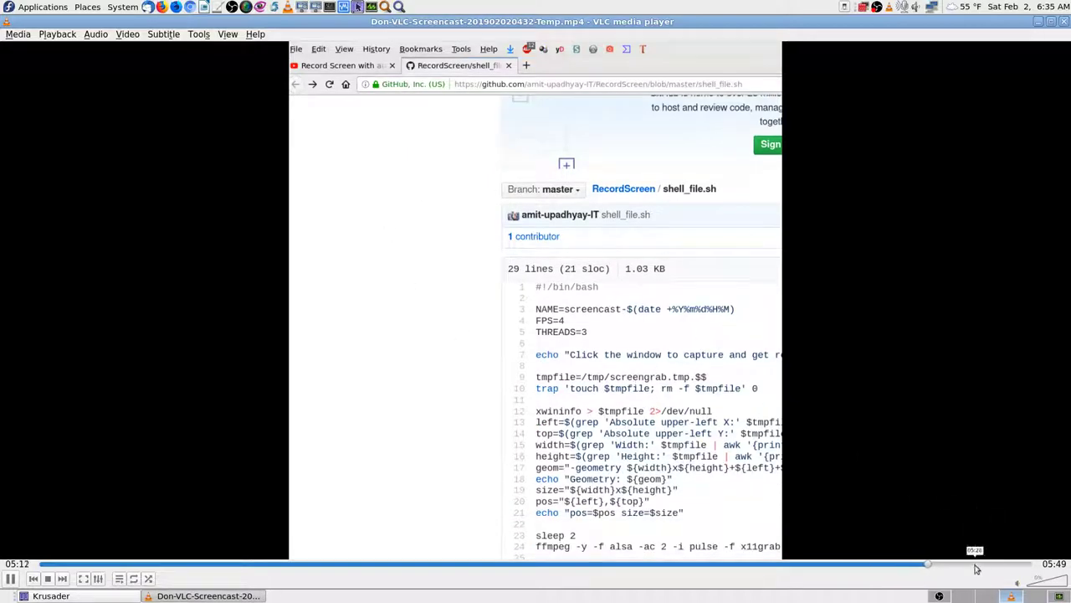
pyautogui.click(1002, 565)
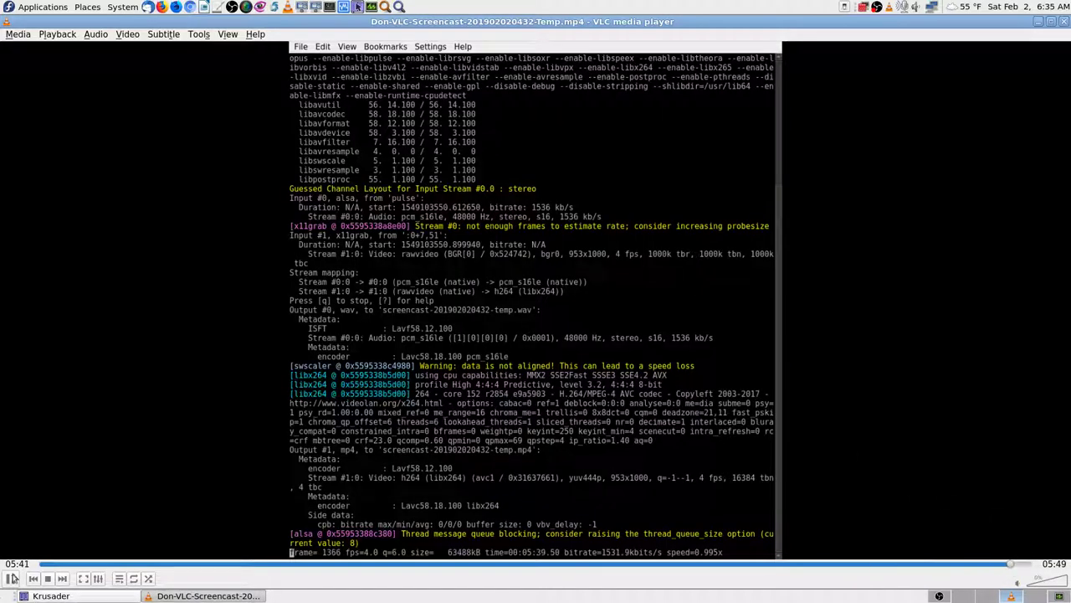
pyautogui.click(48, 579)
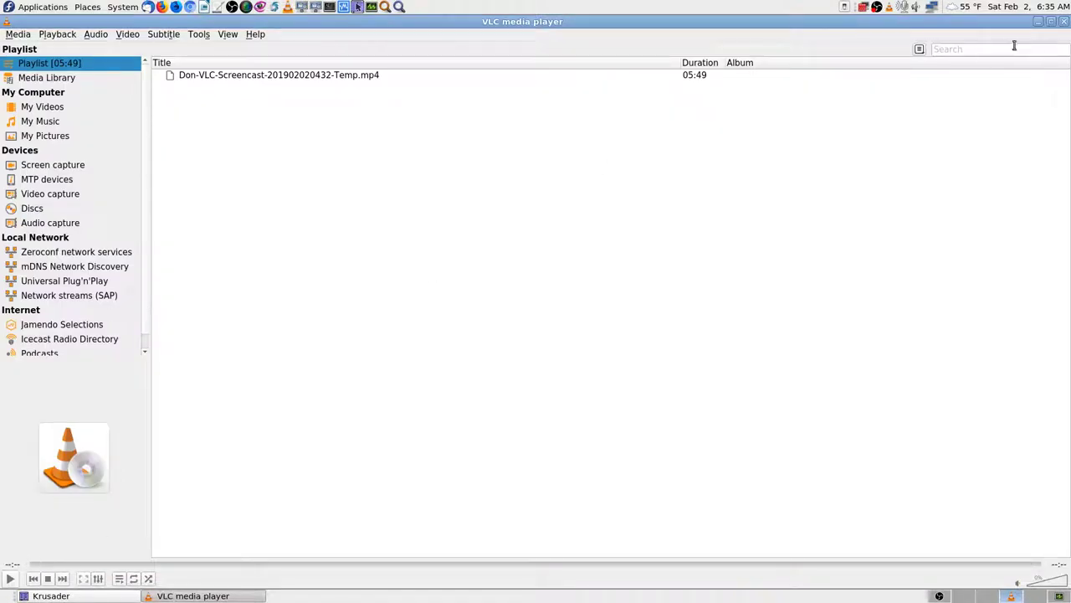
pyautogui.click(1064, 21)
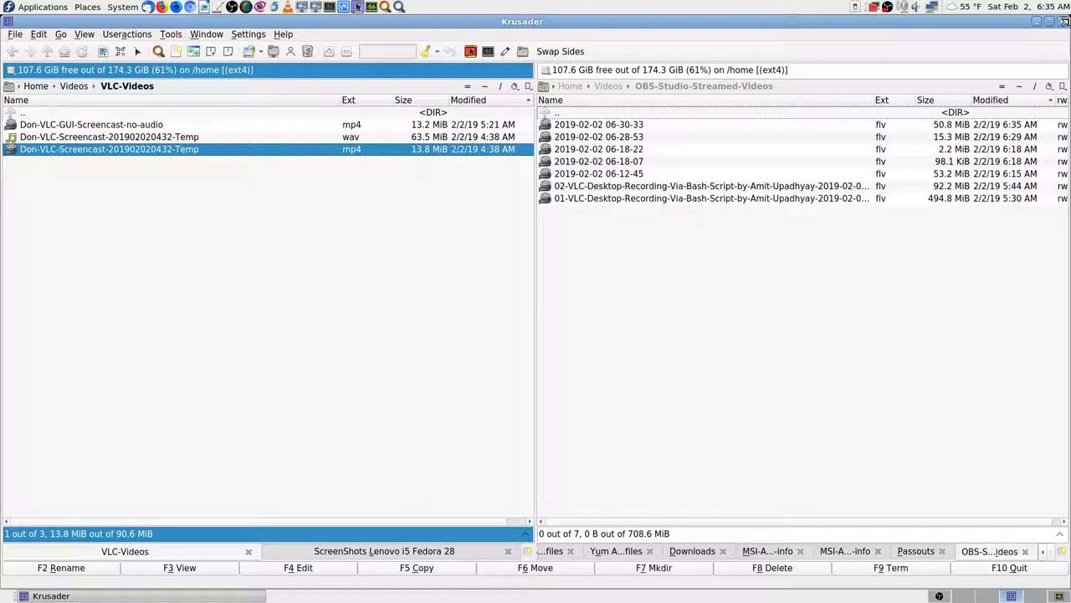
pyautogui.click(165, 117)
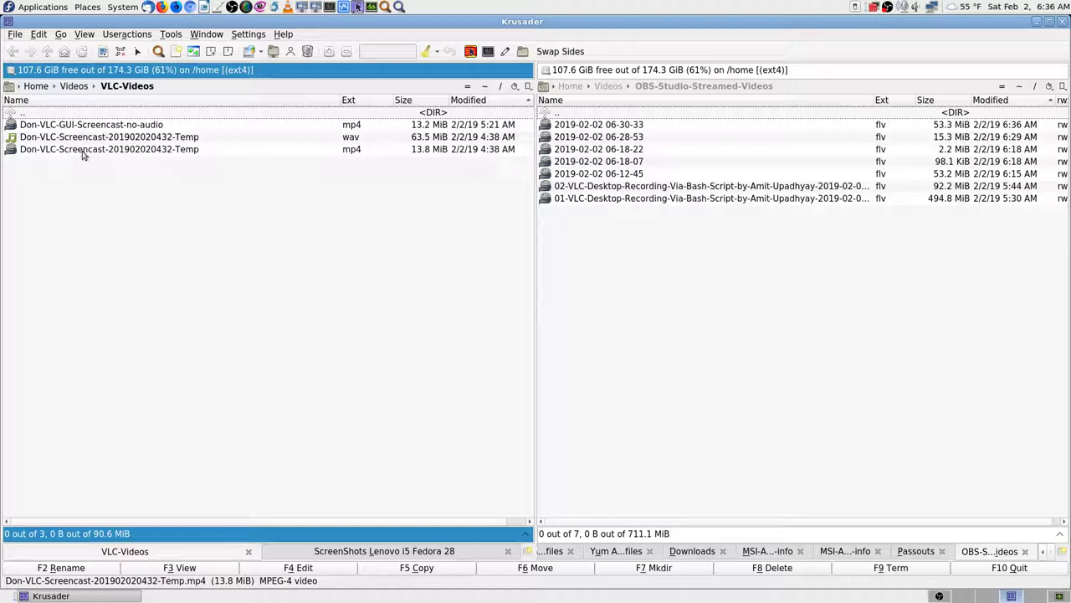
# Step: Play the VLC-Videos file ending in VLC-GUI-Screencast-no-audio.mp4, skim through it to near the end, stop playback and close the player
pyautogui.doubleClick(10, 124)
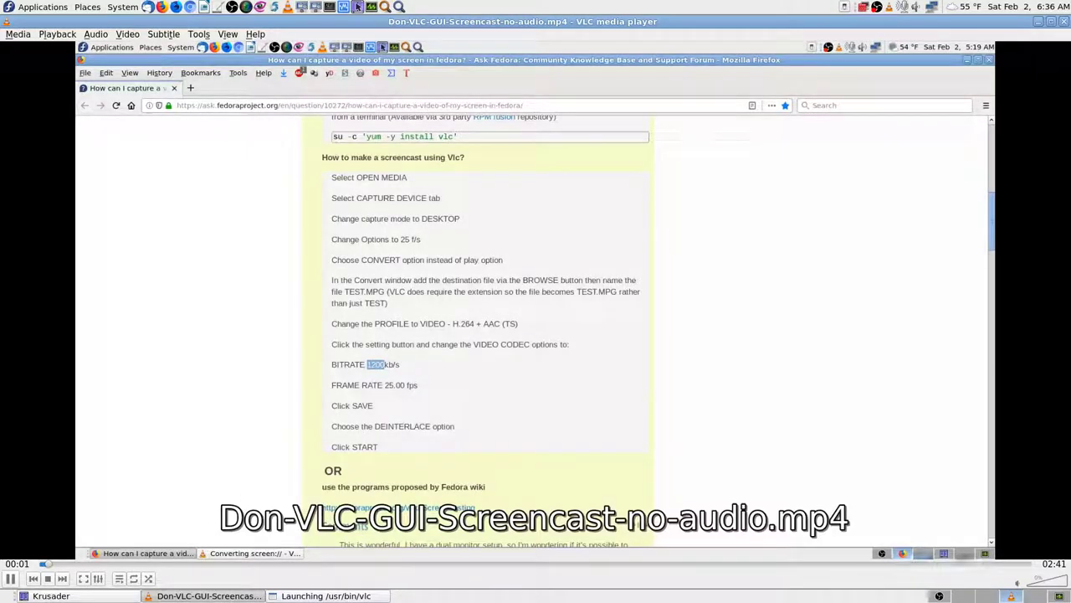
pyautogui.click(81, 566)
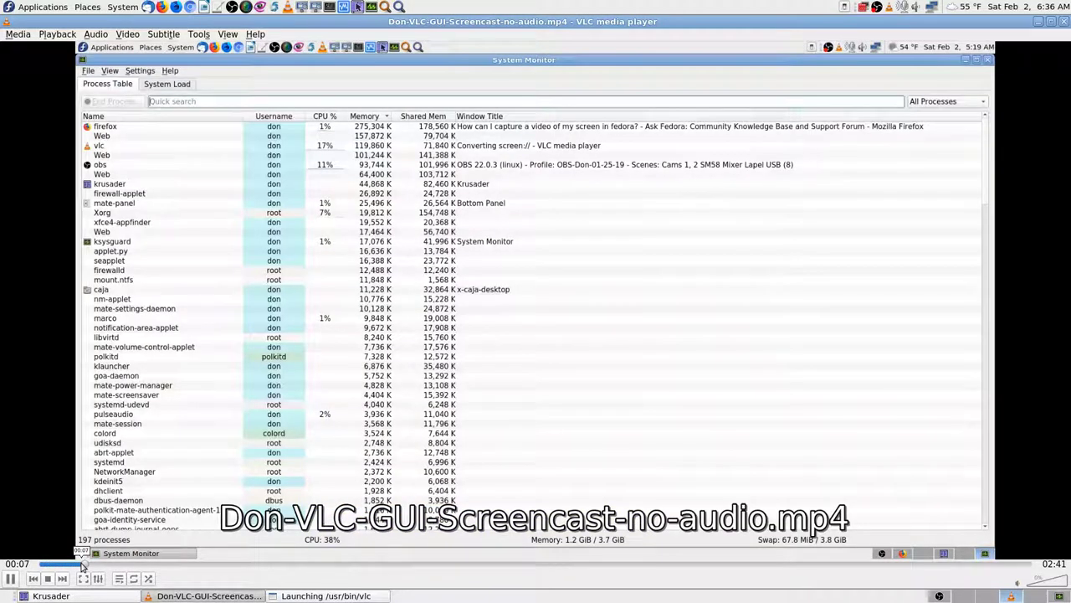
pyautogui.moveTo(81, 567); pyautogui.dragTo(179, 567)
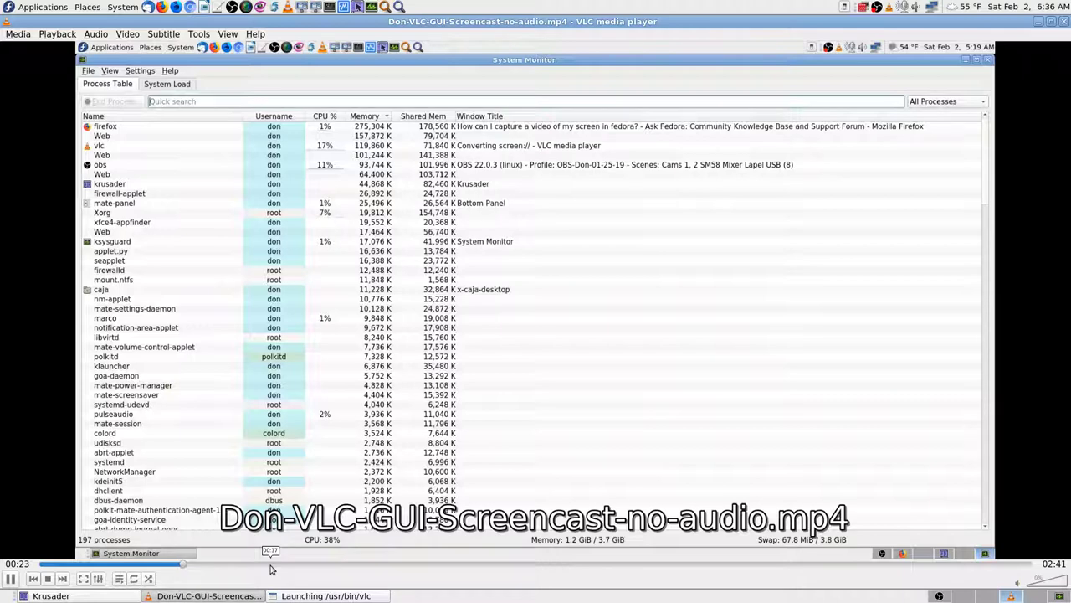
pyautogui.click(269, 567)
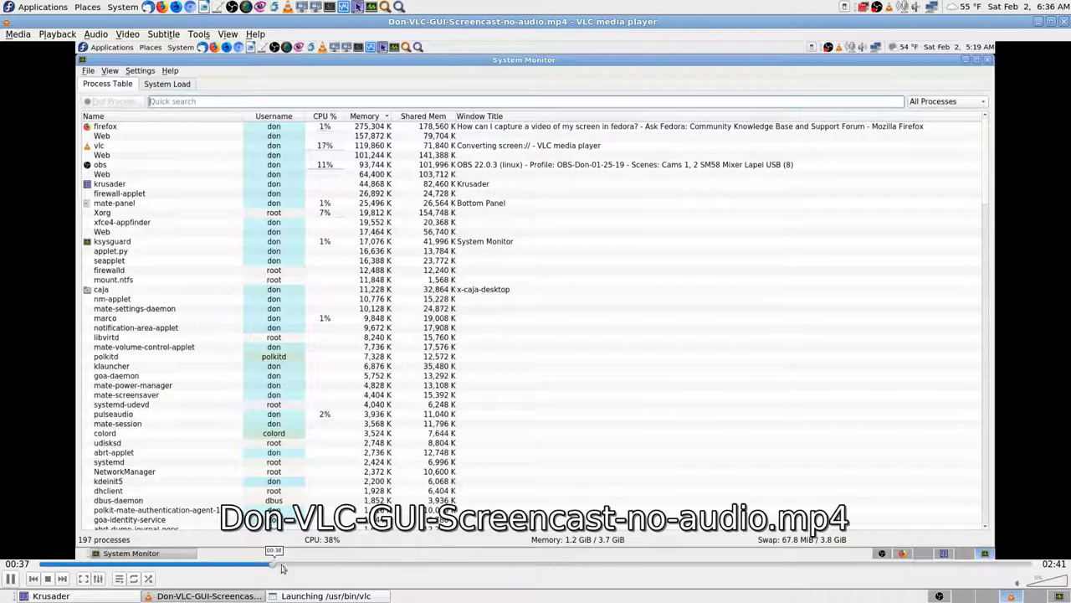
pyautogui.click(357, 566)
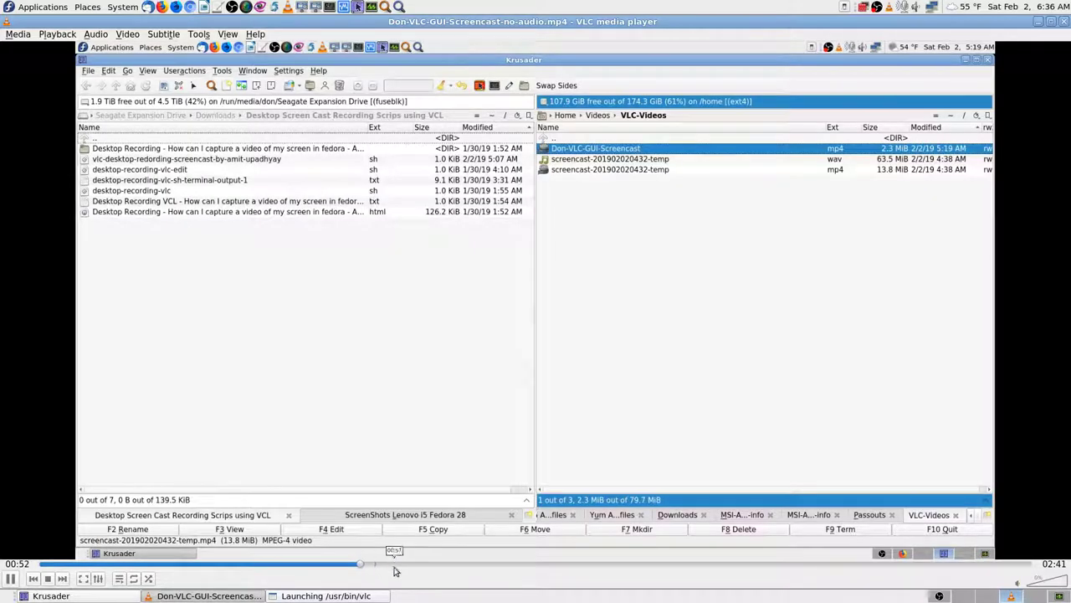
pyautogui.click(498, 566)
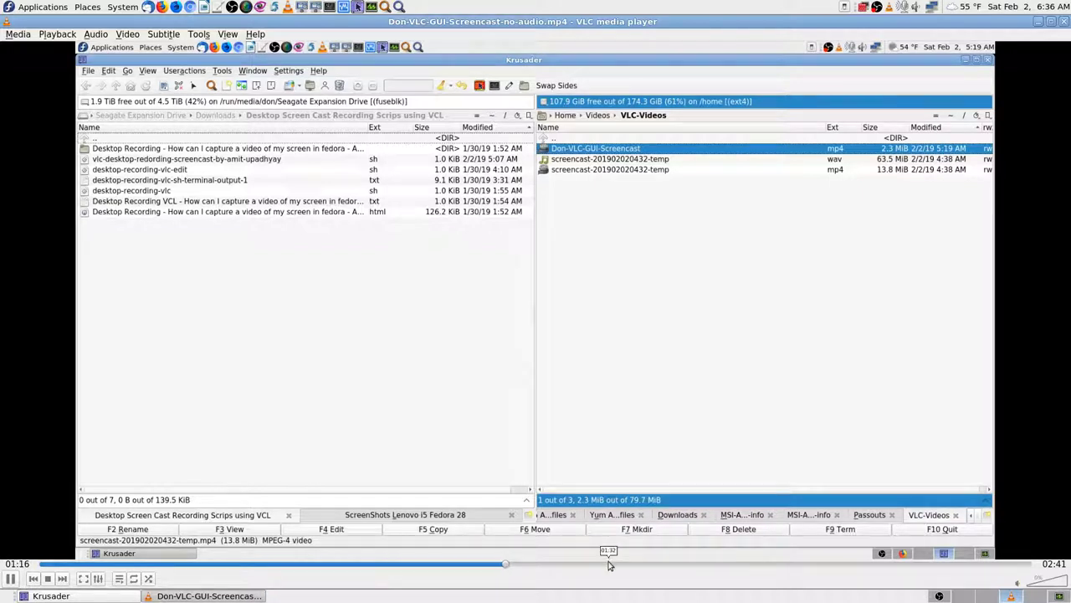
pyautogui.click(715, 566)
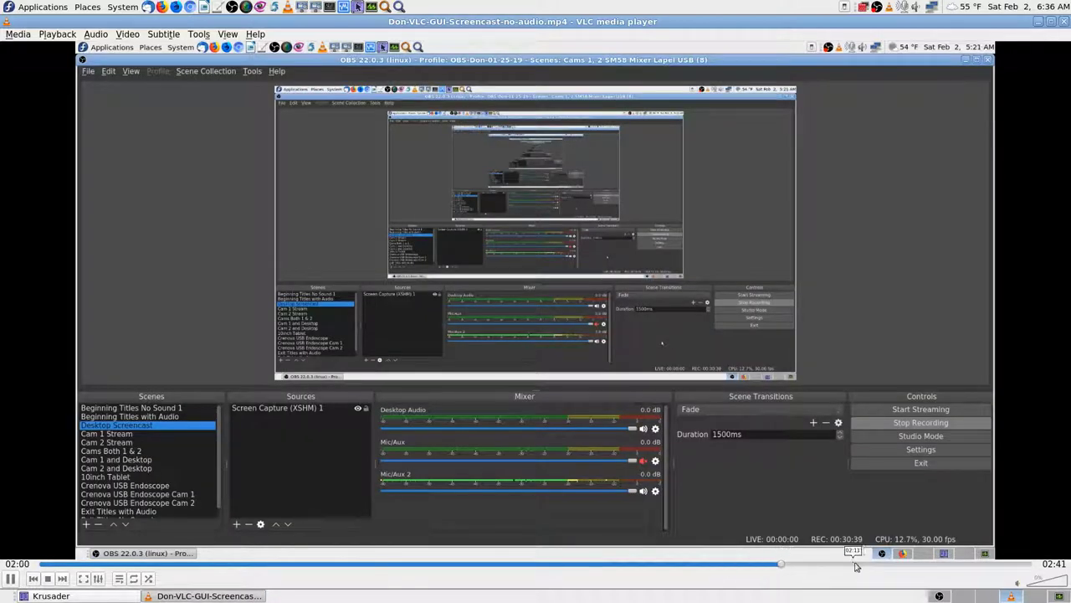
pyautogui.click(876, 566)
pyautogui.click(967, 566)
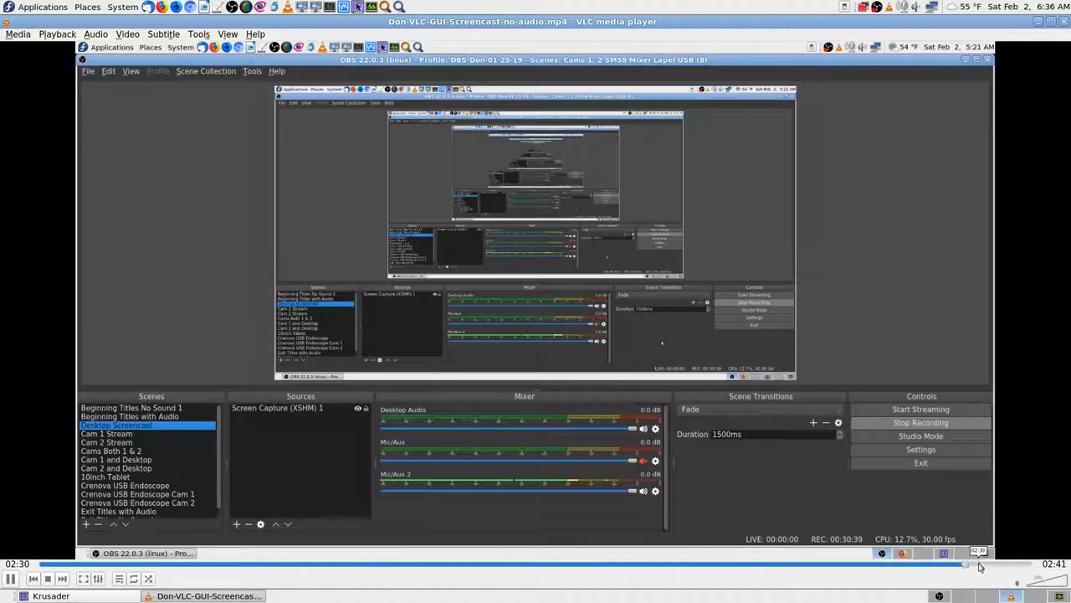
pyautogui.click(1013, 566)
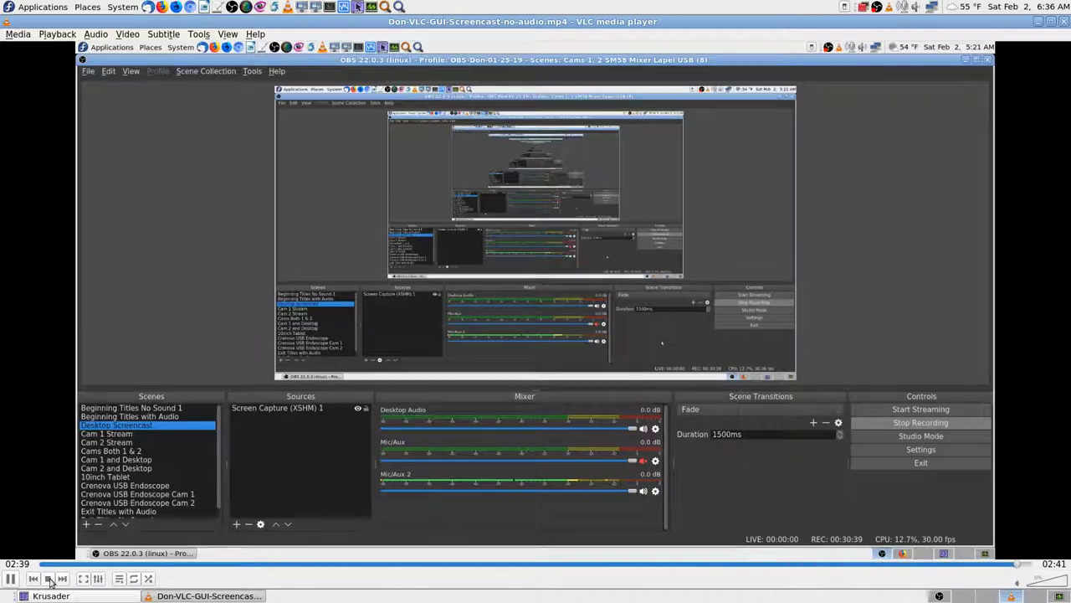
pyautogui.click(48, 579)
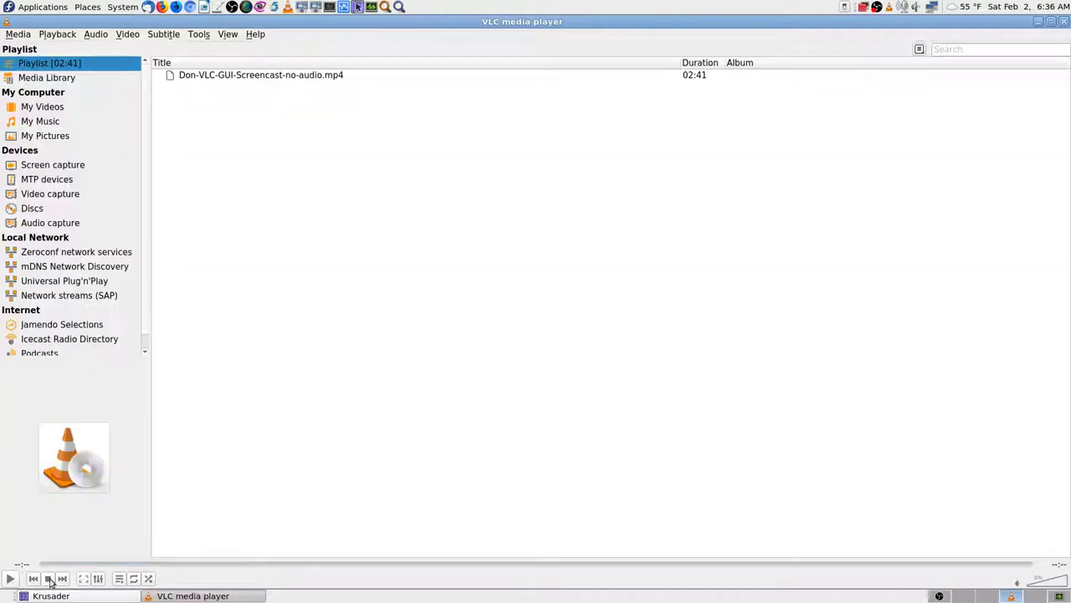
pyautogui.click(1063, 24)
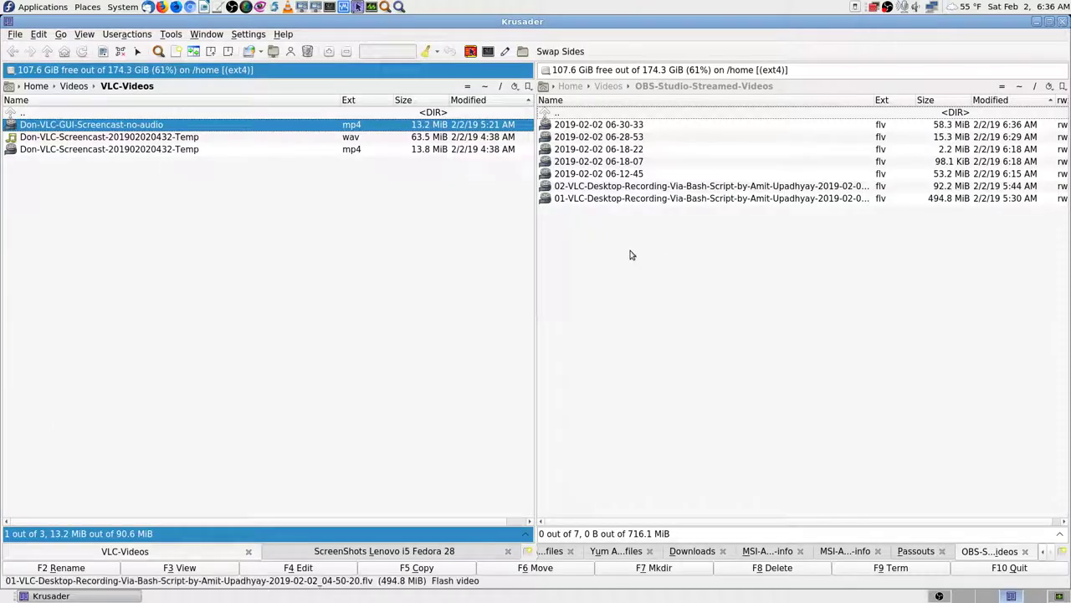
pyautogui.click(103, 115)
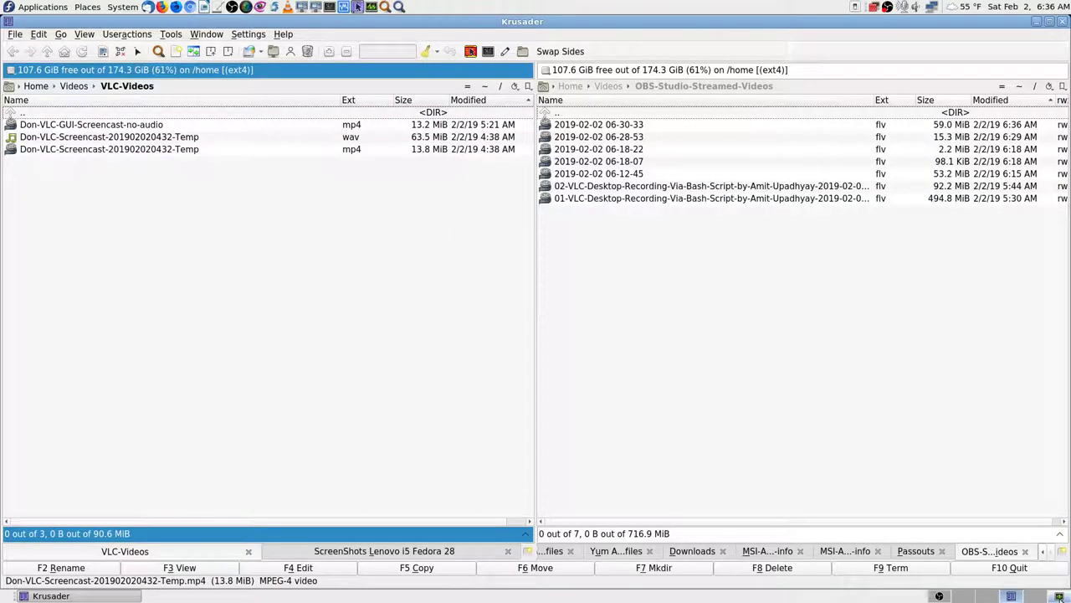
# Step: Switch to System Monitor and examine the CPU and memory usage of the obs and krusader processes
pyautogui.click(1059, 595)
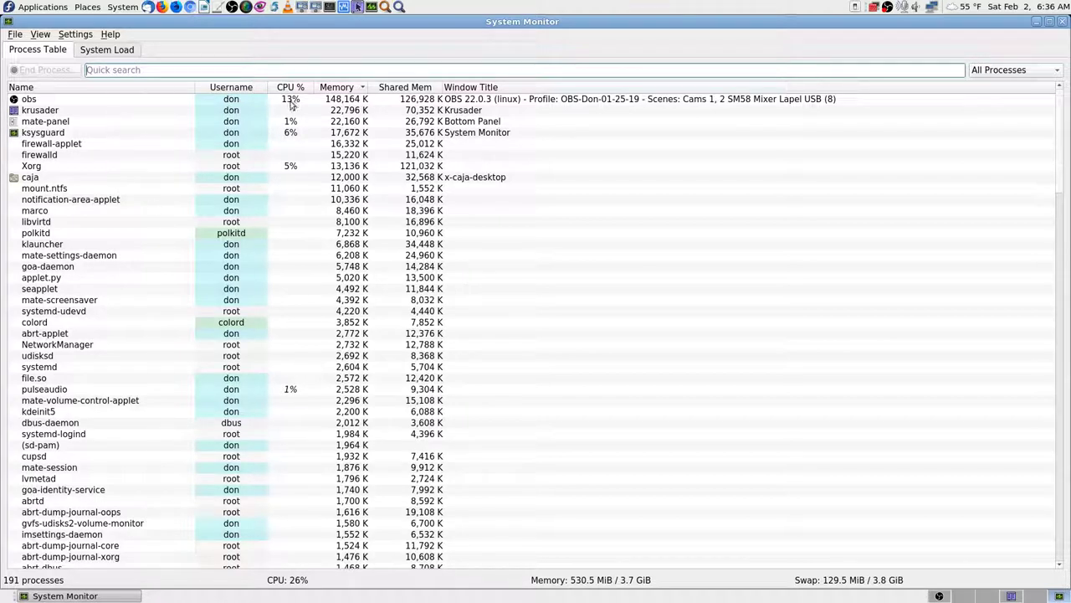
pyautogui.moveTo(289, 110)
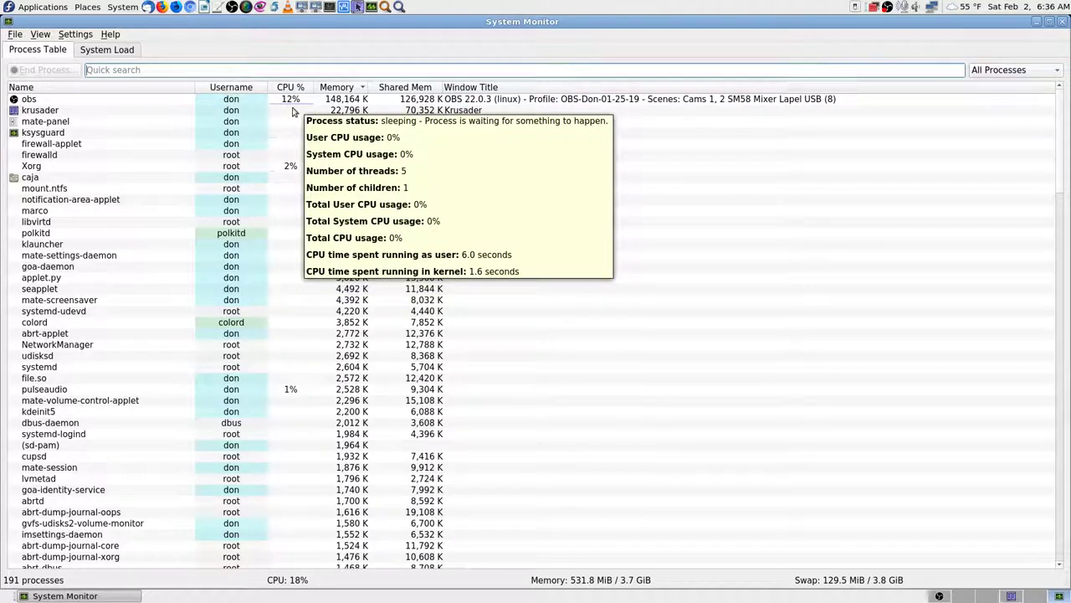
pyautogui.moveTo(58, 107)
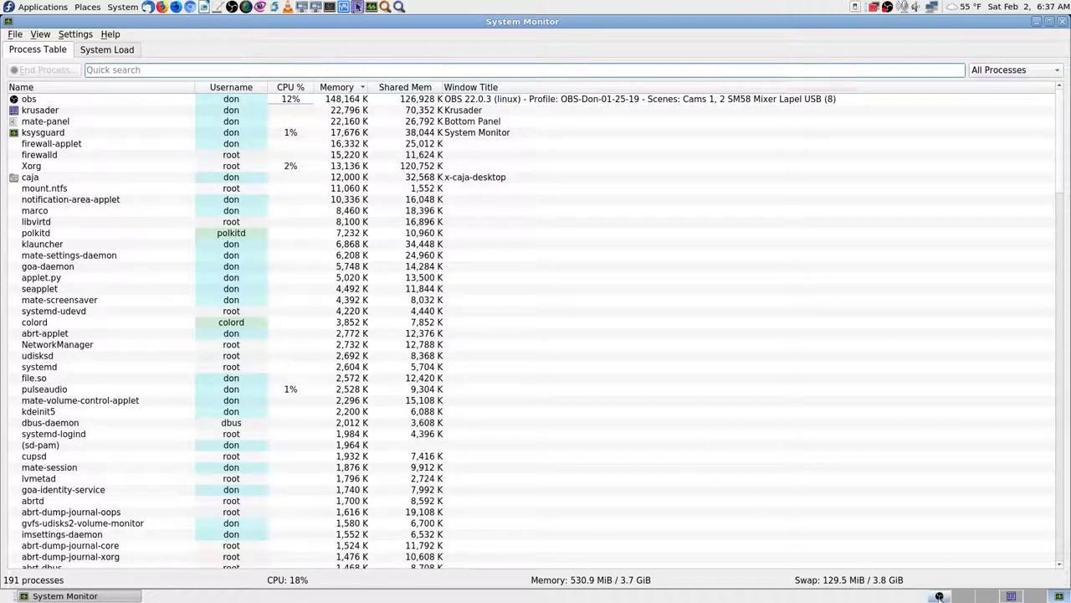
# Step: Switch to OBS to review its scenes and audio mixer, and return to the OBS-Studio-Streamed-Videos folder in Krusader
pyautogui.click(939, 595)
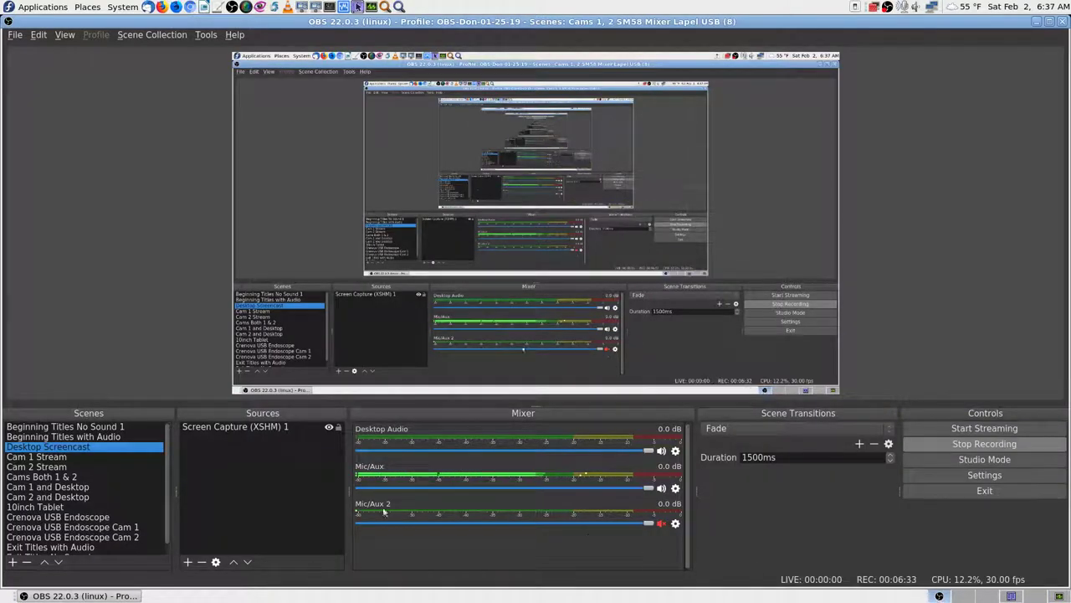
pyautogui.click(65, 456)
pyautogui.click(1012, 595)
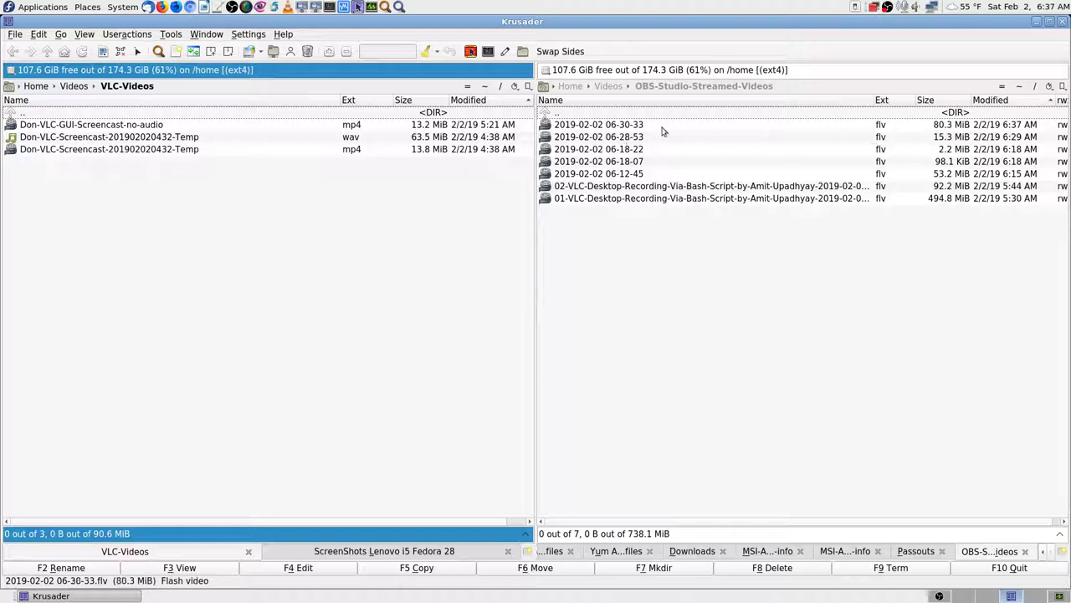
pyautogui.click(558, 117)
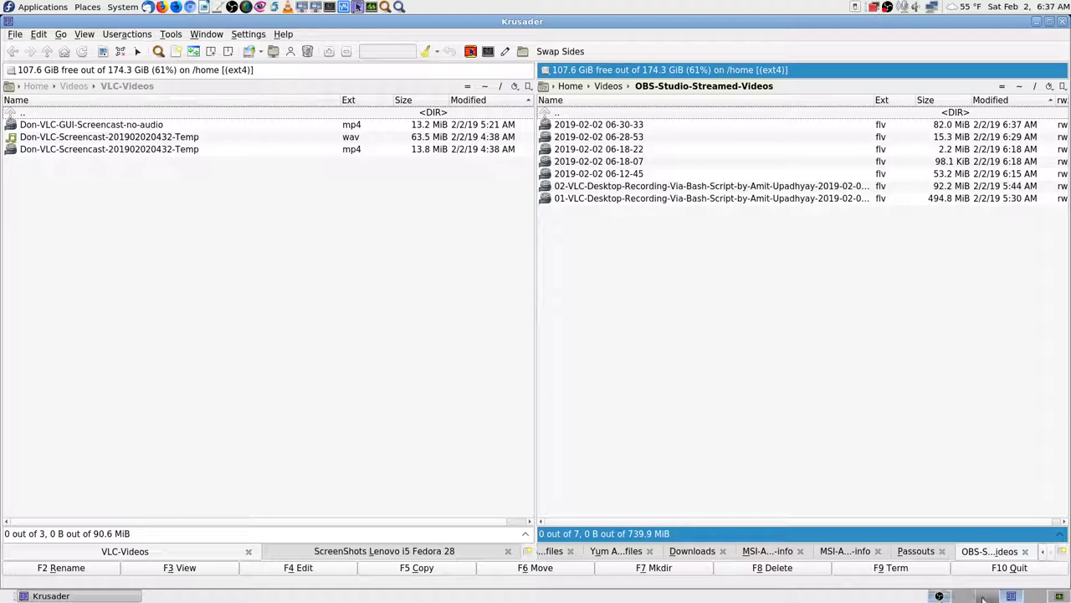
# Step: Check the ongoing recording in OBS, return to Krusader and change the VLC-Videos pane to the Home folder
pyautogui.click(939, 596)
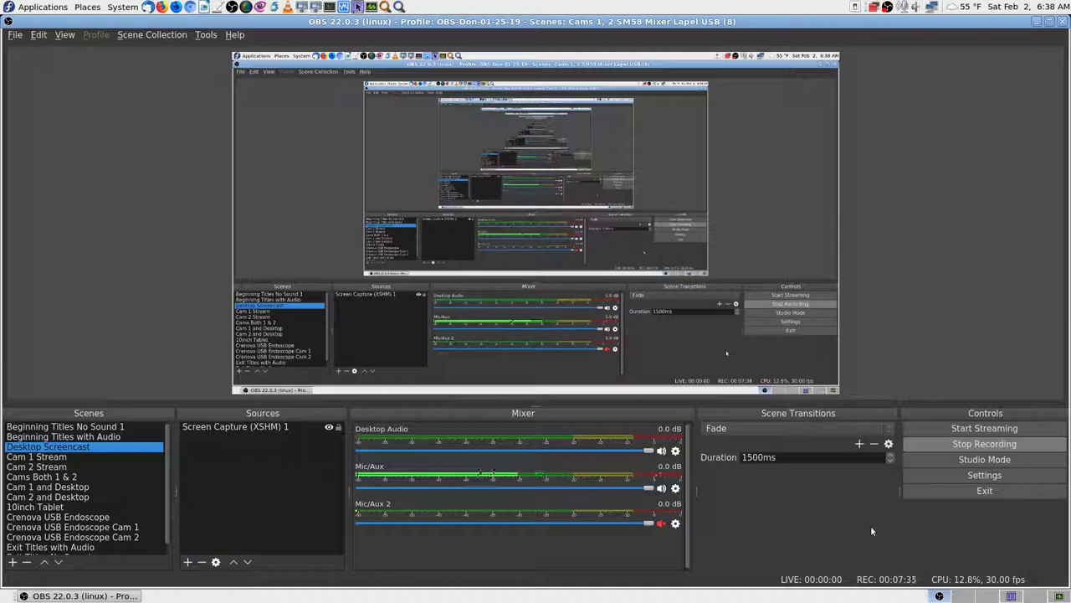
pyautogui.click(1012, 596)
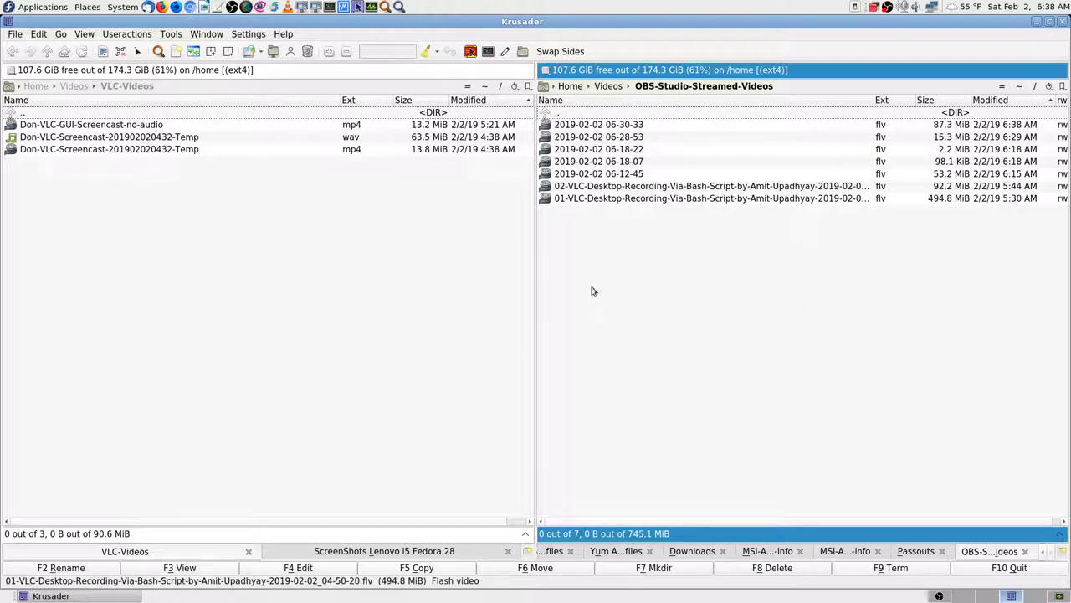
pyautogui.click(484, 87)
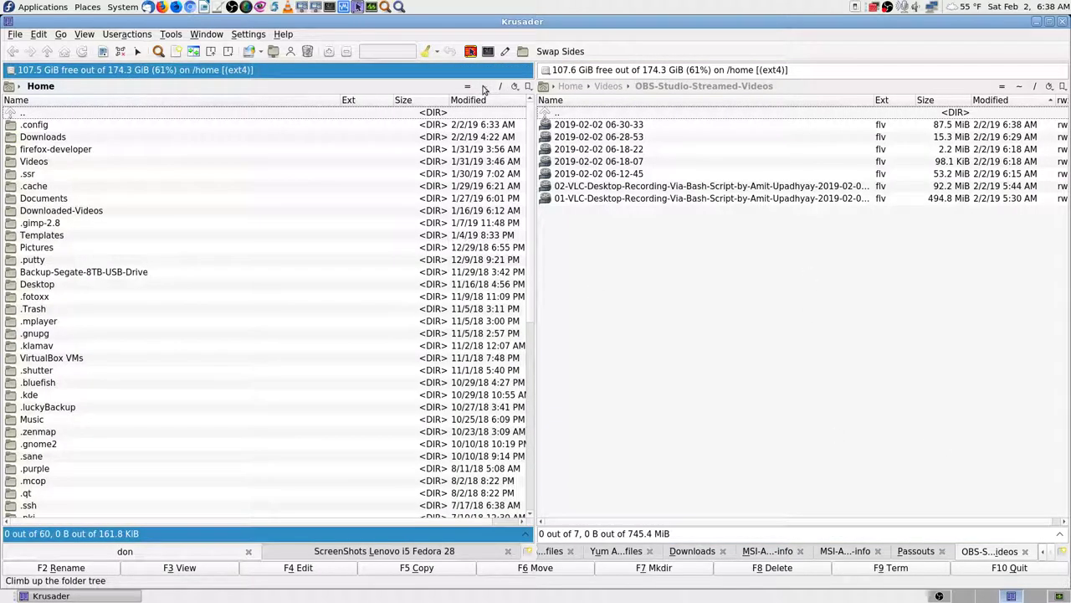
# Step: Open the obs-studio folder inside the hidden .config folder of Home to view the OBS configuration files
pyautogui.press('Down')
pyautogui.press('Return')
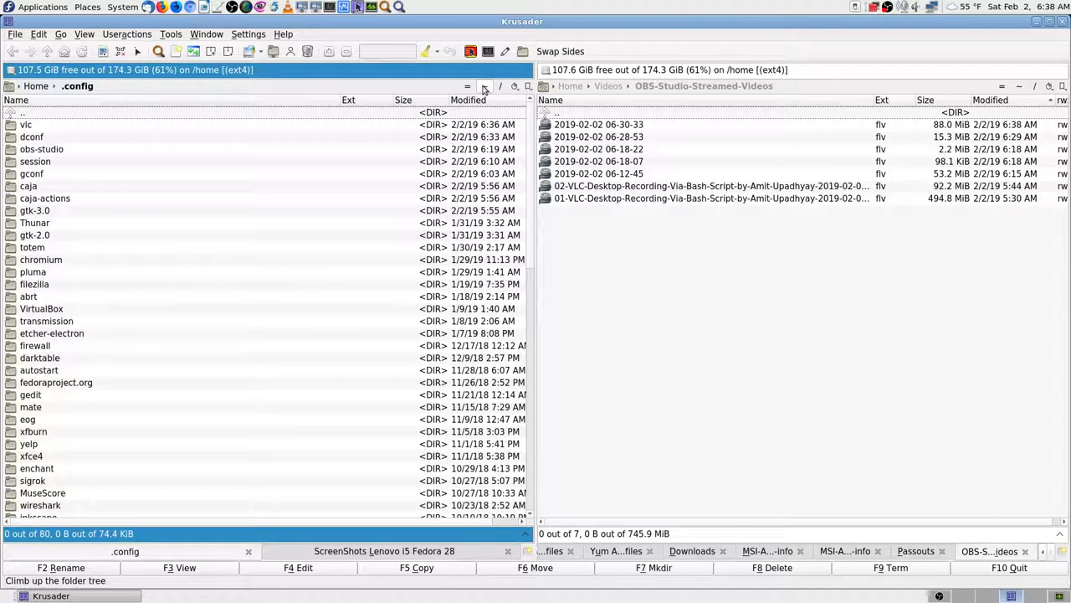
pyautogui.press('Down')
pyautogui.press('Down')
pyautogui.press('Down')
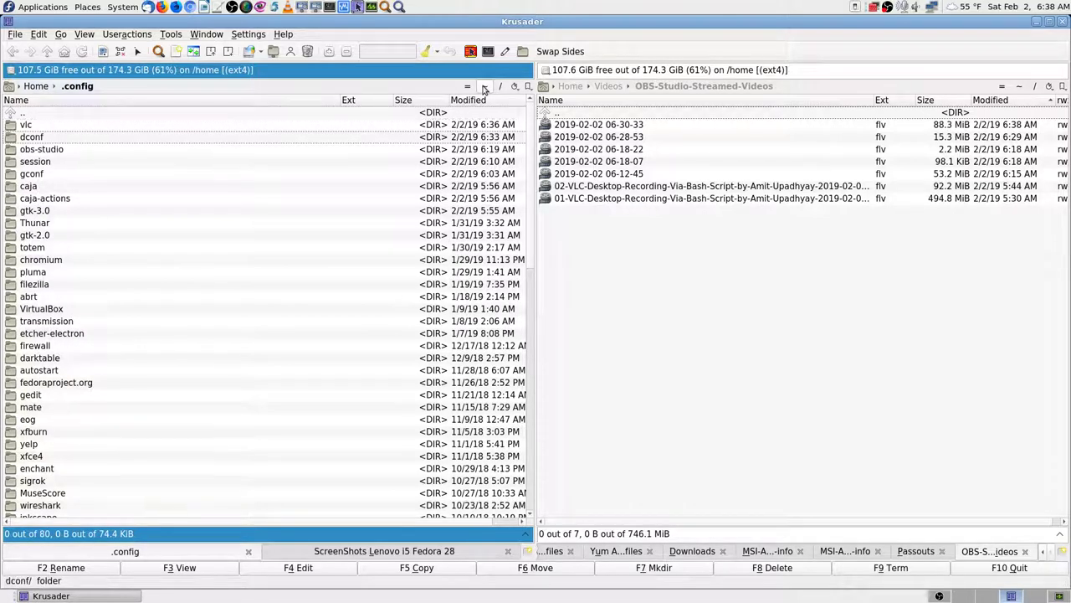
pyautogui.press('Return')
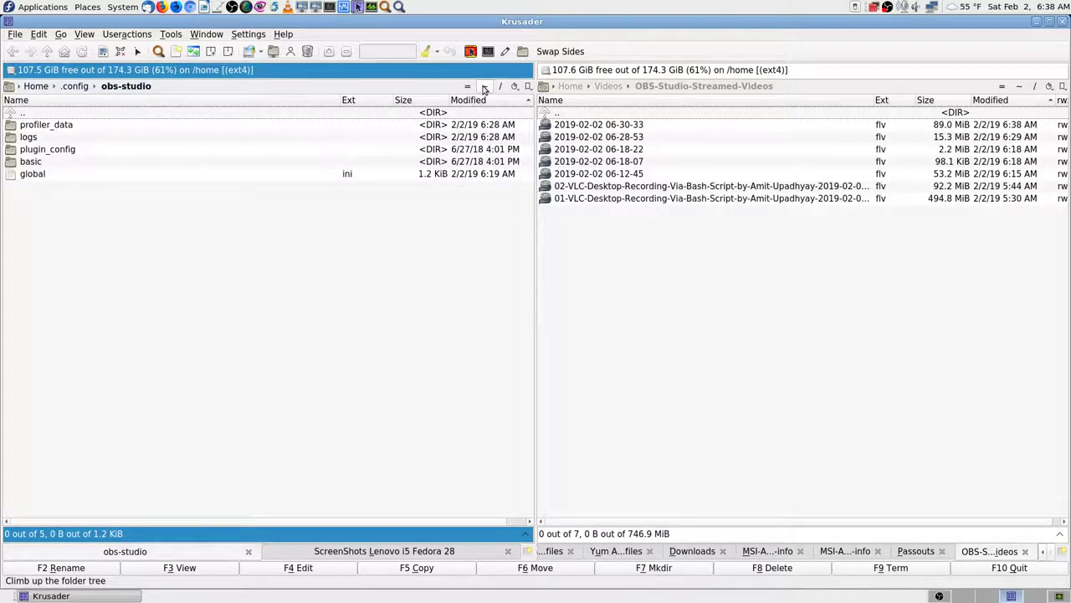
# Step: Go back up to .config, reopening the obs-studio folder to show its location and ending in .config
pyautogui.press('Down')
pyautogui.click(485, 89)
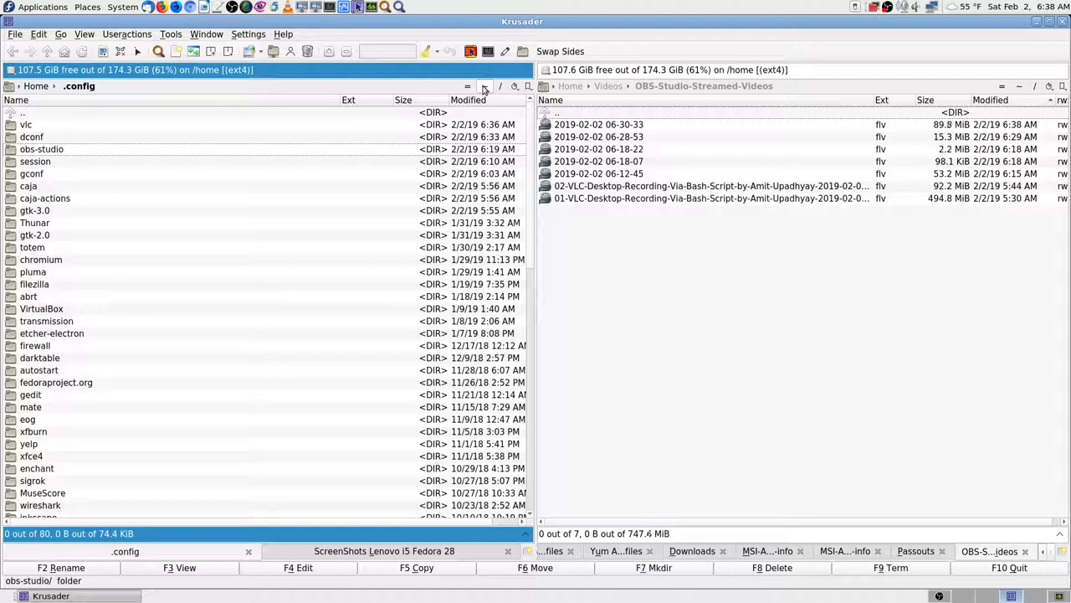
pyautogui.press('Return')
pyautogui.click(485, 88)
pyautogui.press('Return')
pyautogui.click(485, 89)
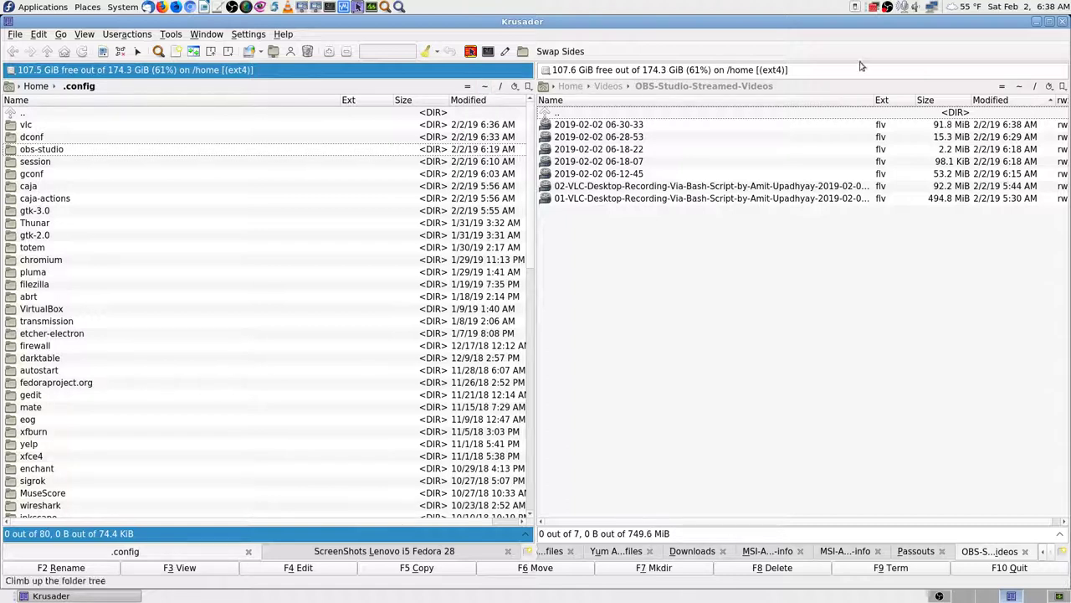
# Step: Set the OBS-Studio-Streamed-Videos pane to the same .config folder as the other pane and open obs-studio there
pyautogui.click(1001, 86)
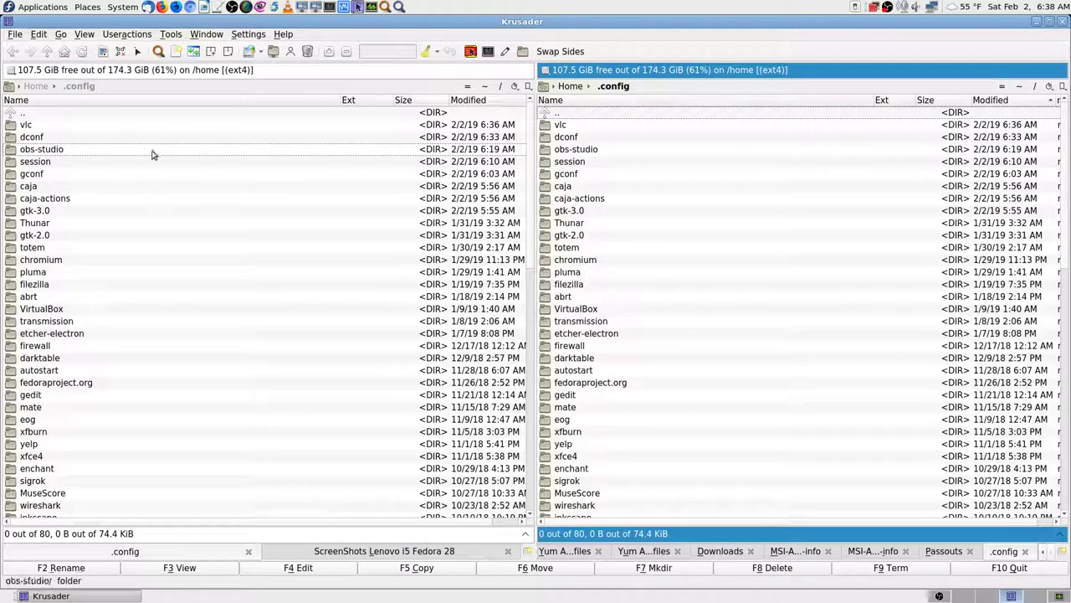
pyautogui.click(164, 118)
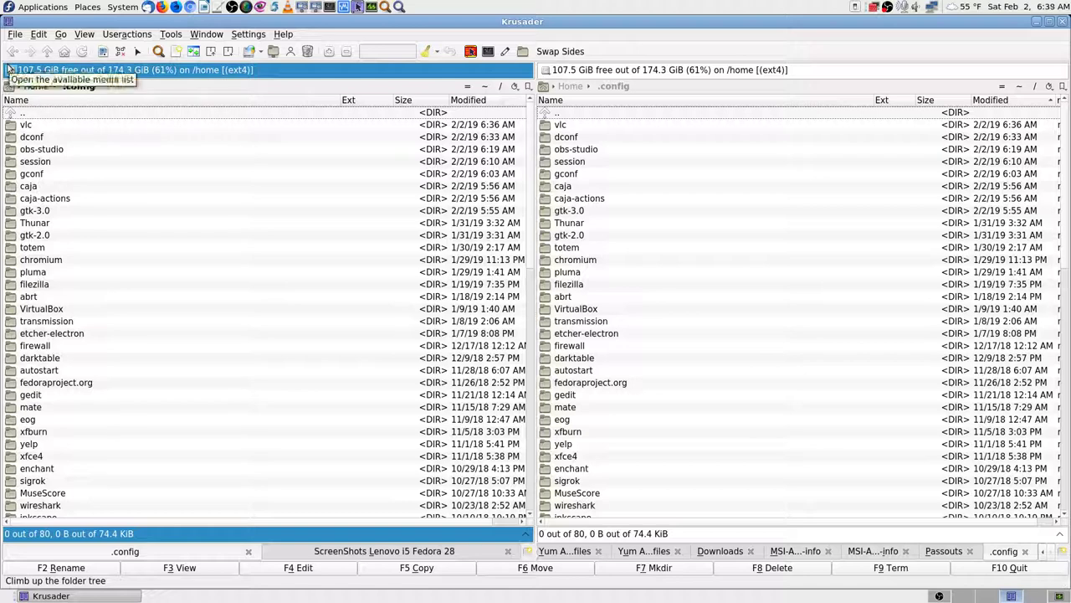
pyautogui.doubleClick(587, 149)
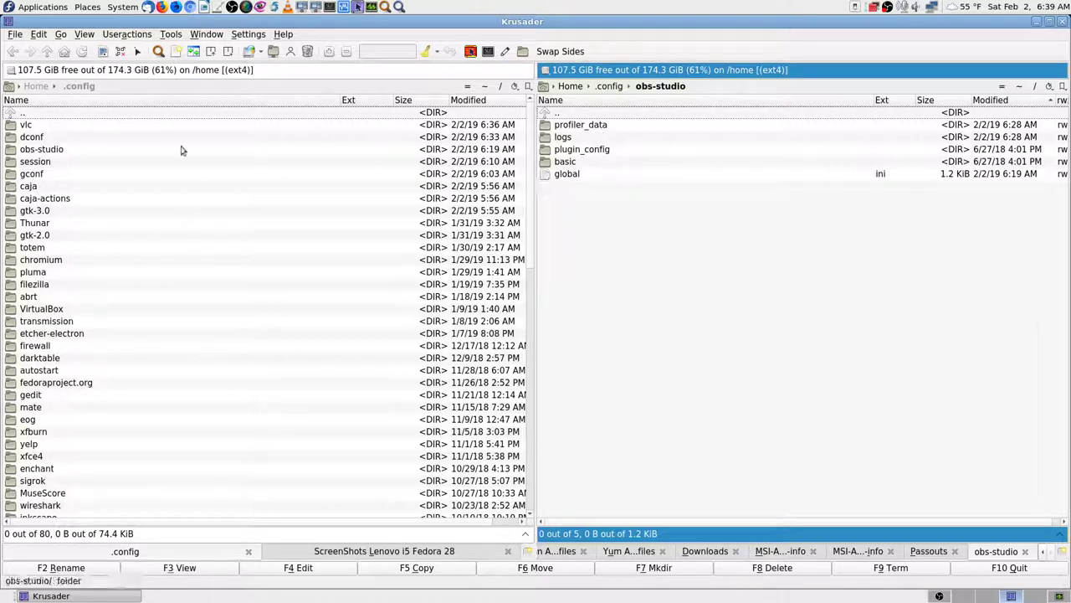
# Step: In the pane still showing .config, go up to Home and open the OBS Studio Profiles folder in Documents
pyautogui.click(45, 116)
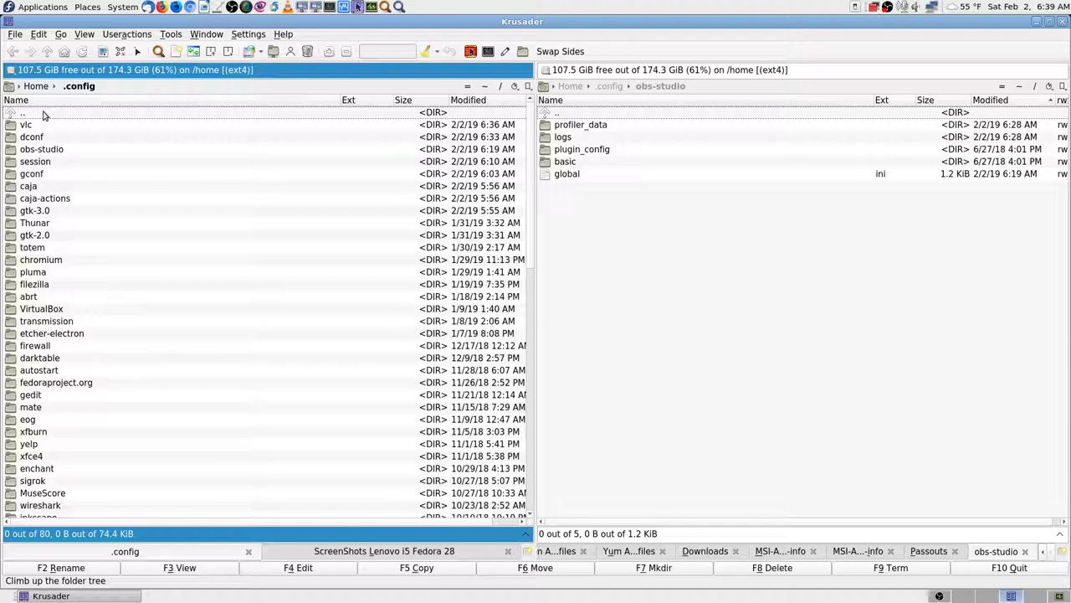
pyautogui.doubleClick(44, 116)
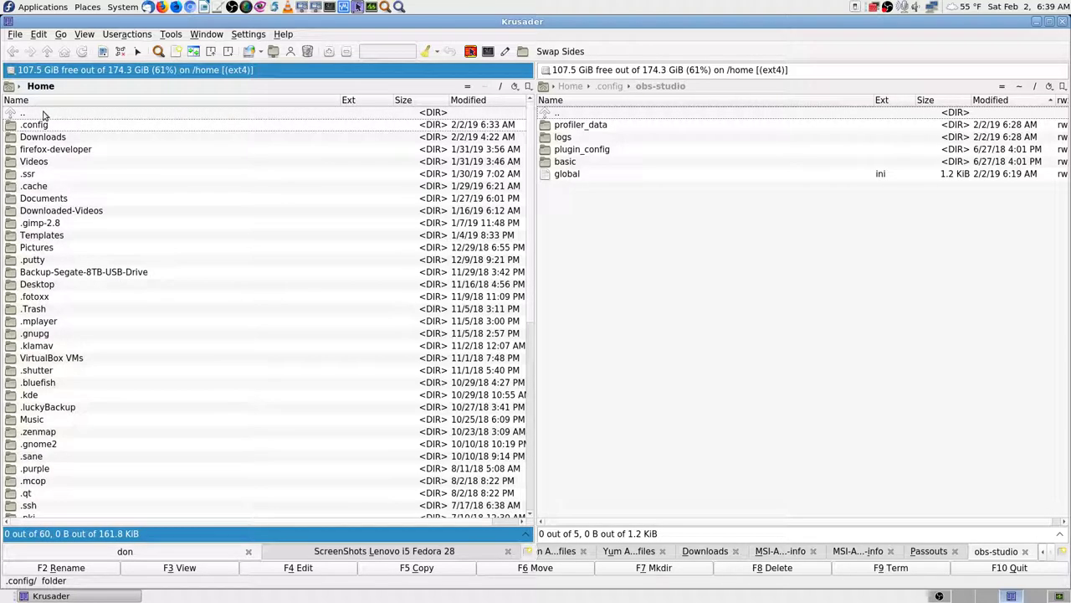
pyautogui.write('doc')
pyautogui.press('Return')
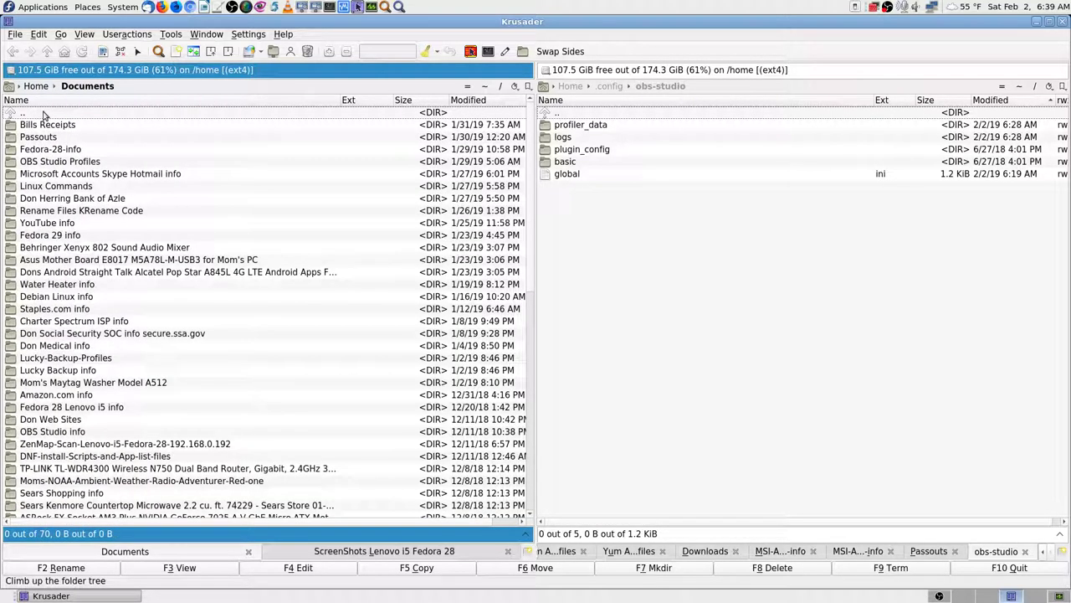
pyautogui.press('Down')
pyautogui.press('Down')
pyautogui.write('obs')
pyautogui.press('Return')
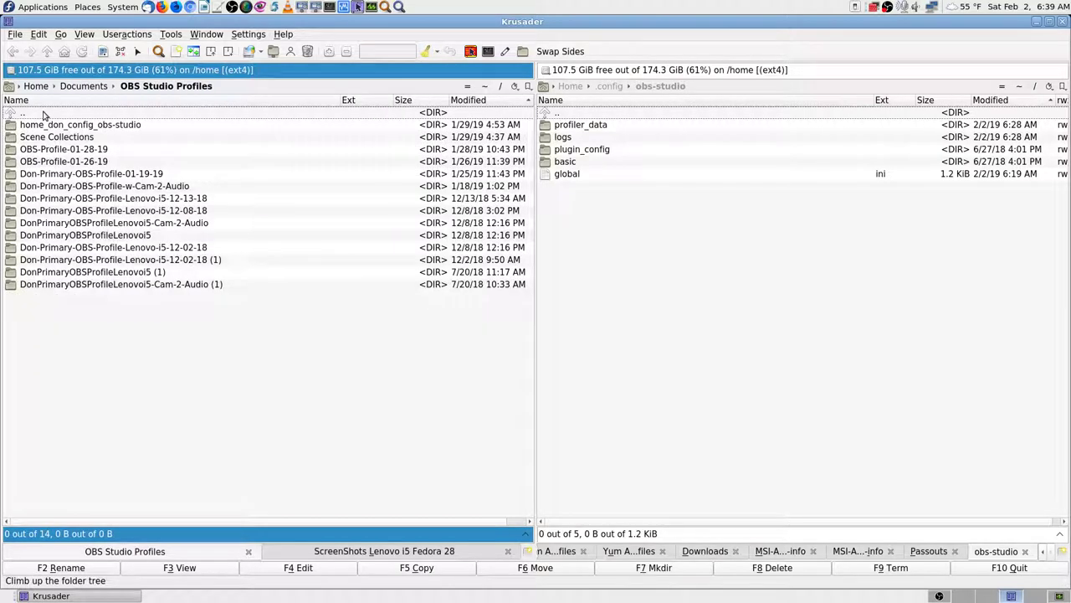
# Step: Open the home_don_config_obs-studio backup folder beside the live obs-studio folder for comparison
pyautogui.press('Down')
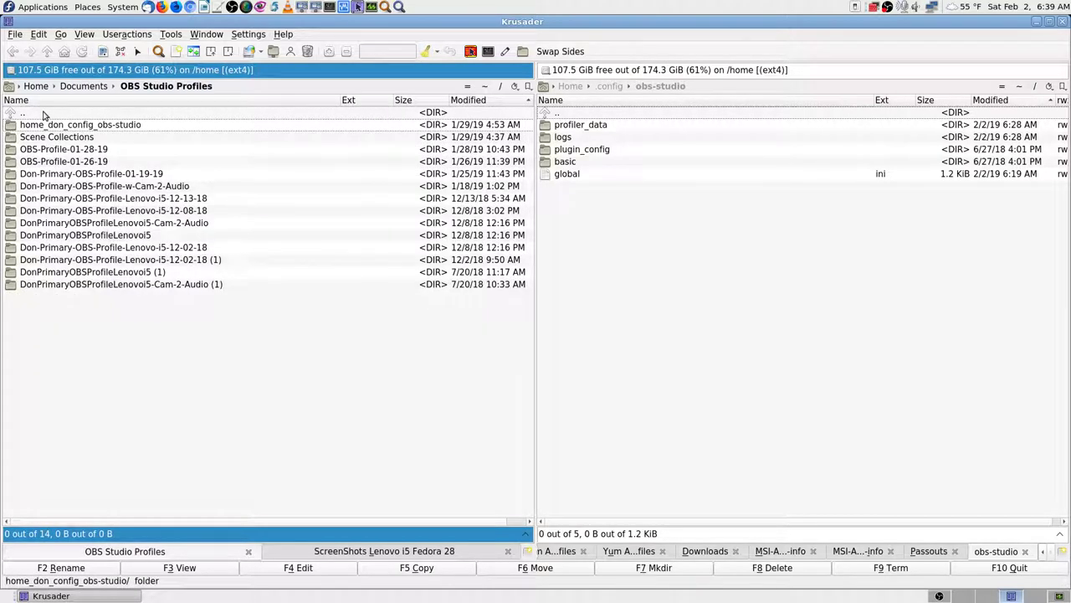
pyautogui.press('Return')
pyautogui.press('BackSpace')
pyautogui.press('Return')
pyautogui.press('BackSpace')
pyautogui.press('Return')
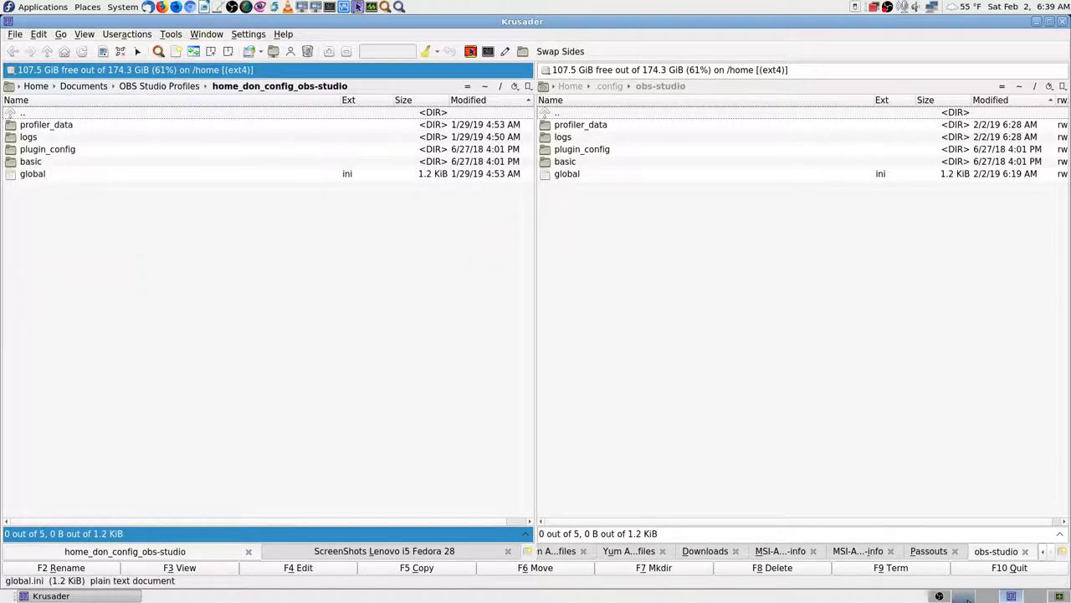
# Step: Switch to OBS and look through the scenes list down to its end
pyautogui.click(939, 596)
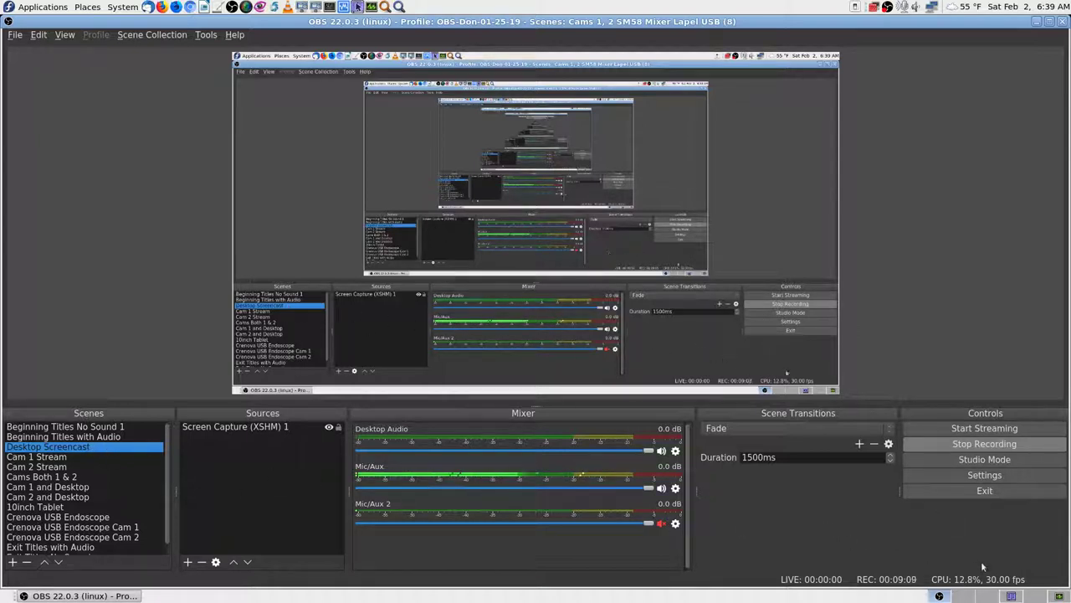
pyautogui.scroll(-1, 67, 521)
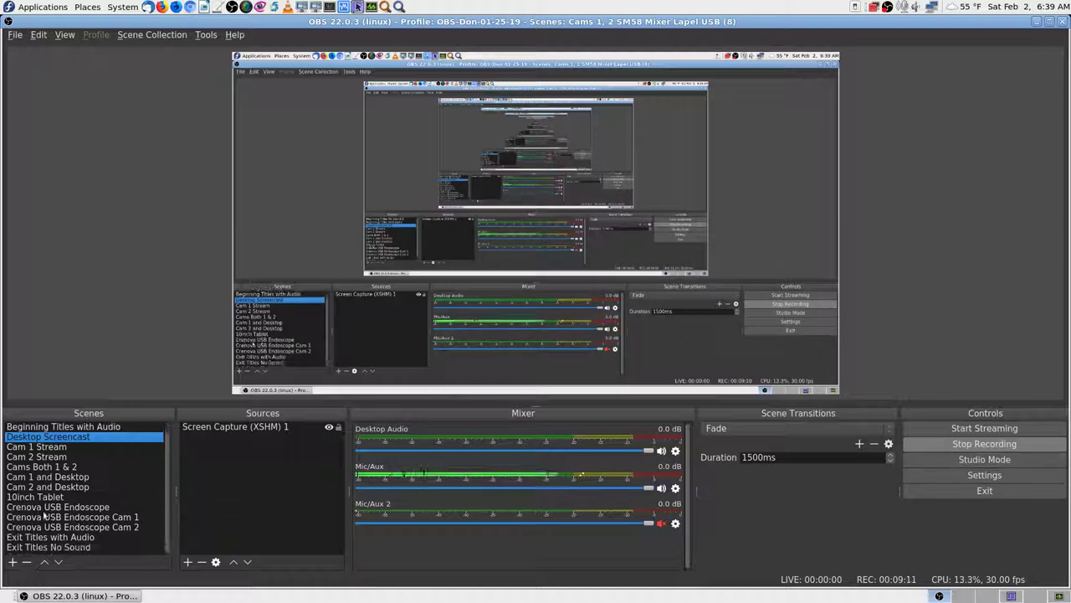